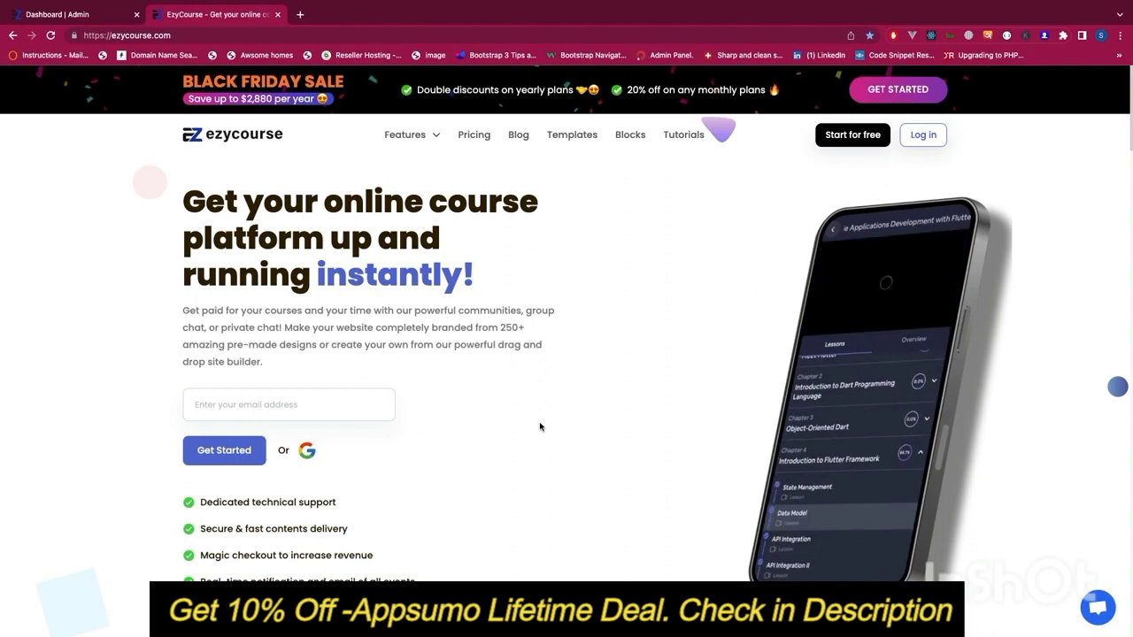
Open the admin dashboard's course list and start creating a new course of the single course type.
click(60, 16)
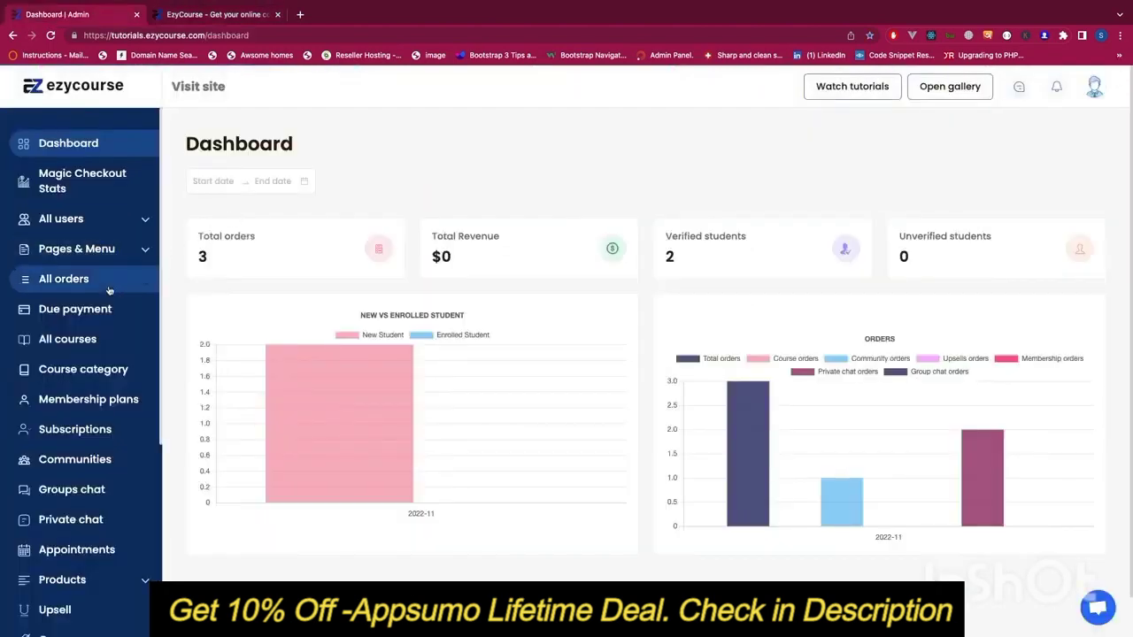
scroll(112, 295, down, 3)
scroll(109, 290, up, 3)
scroll(109, 290, up, 1)
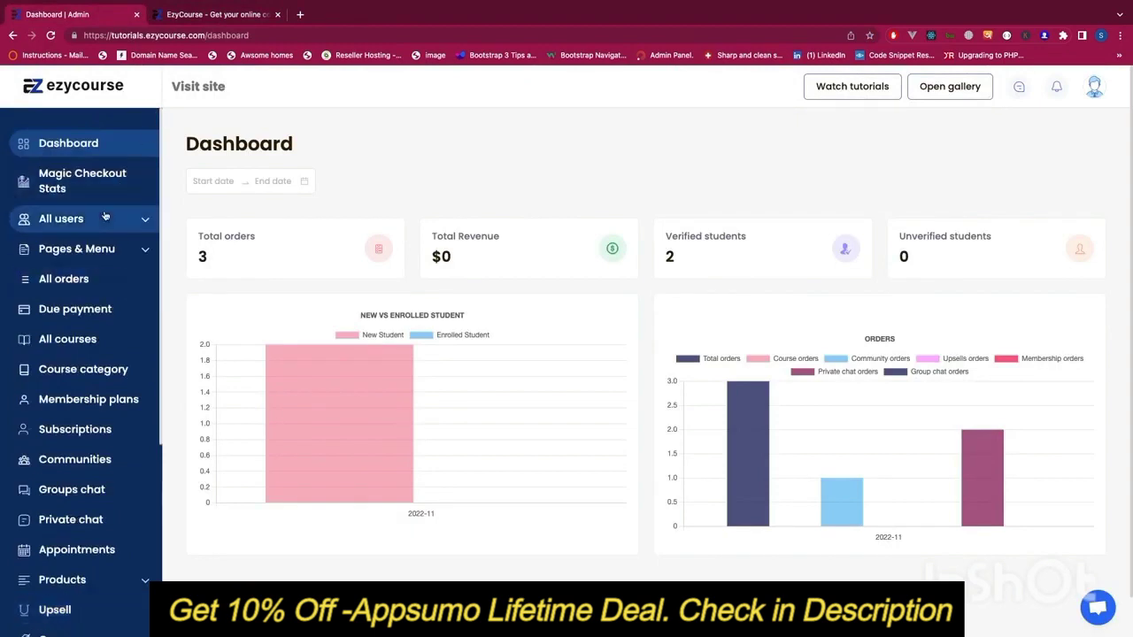
click(64, 338)
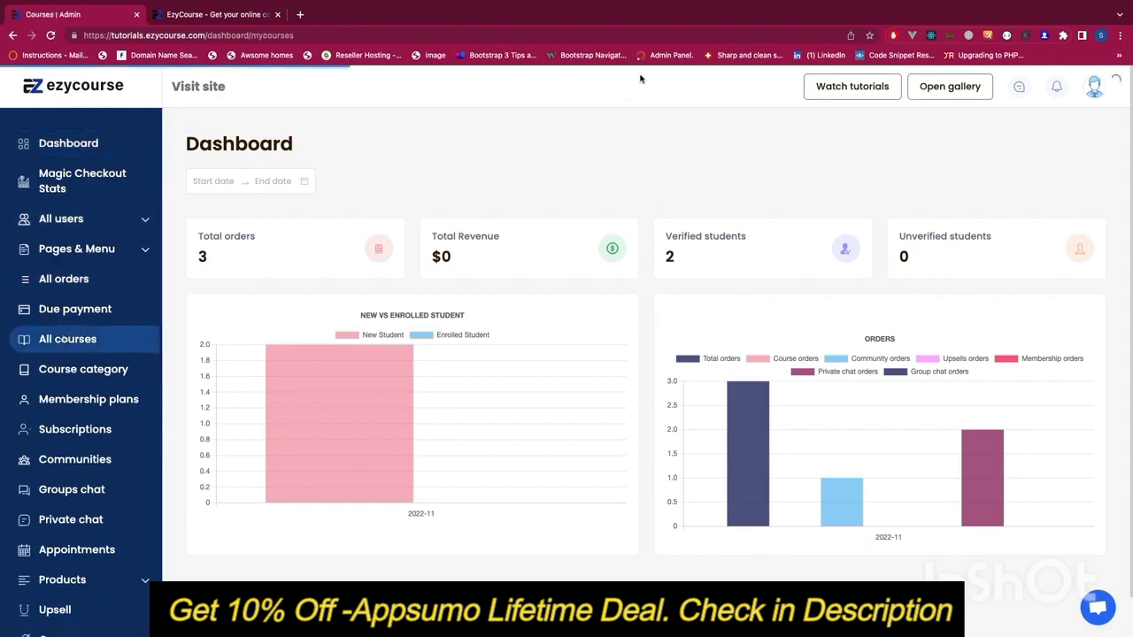
click(1082, 149)
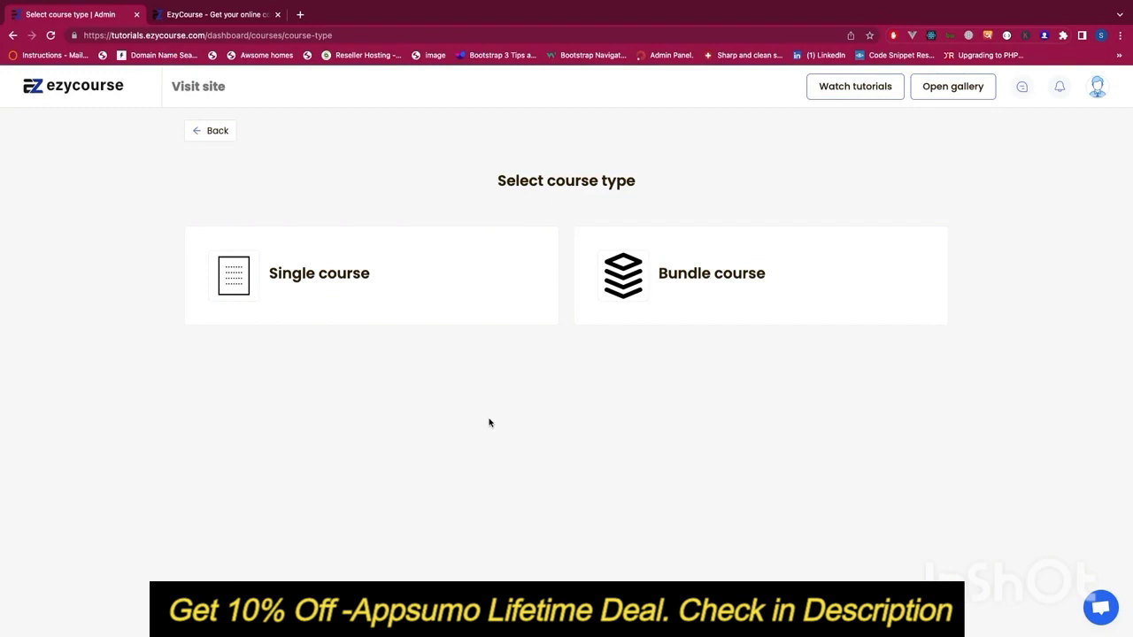
click(416, 298)
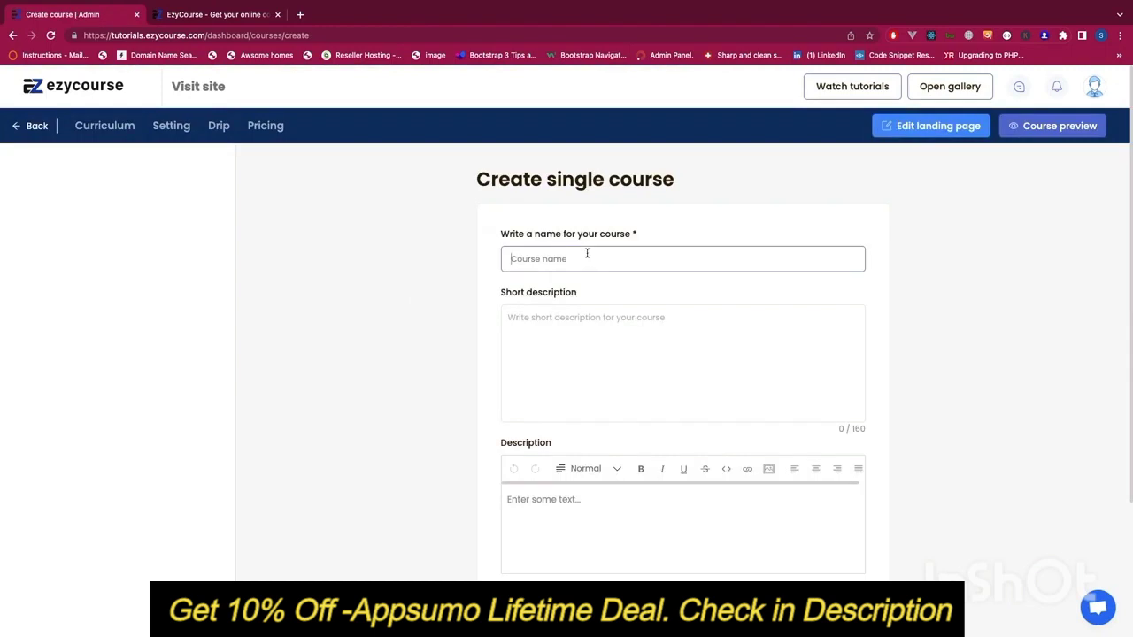
Create the course "my awesome course" with short description "this is a short desc for seo and quick view", description "long description with rich text.." and image vuejs.png.
text(My)
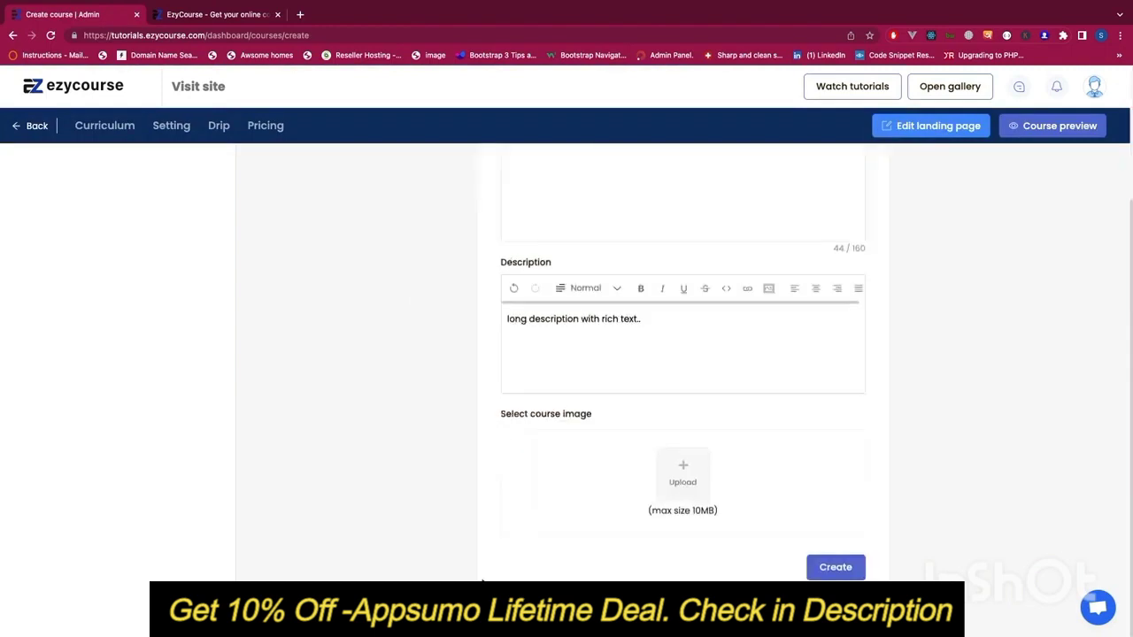
click(702, 469)
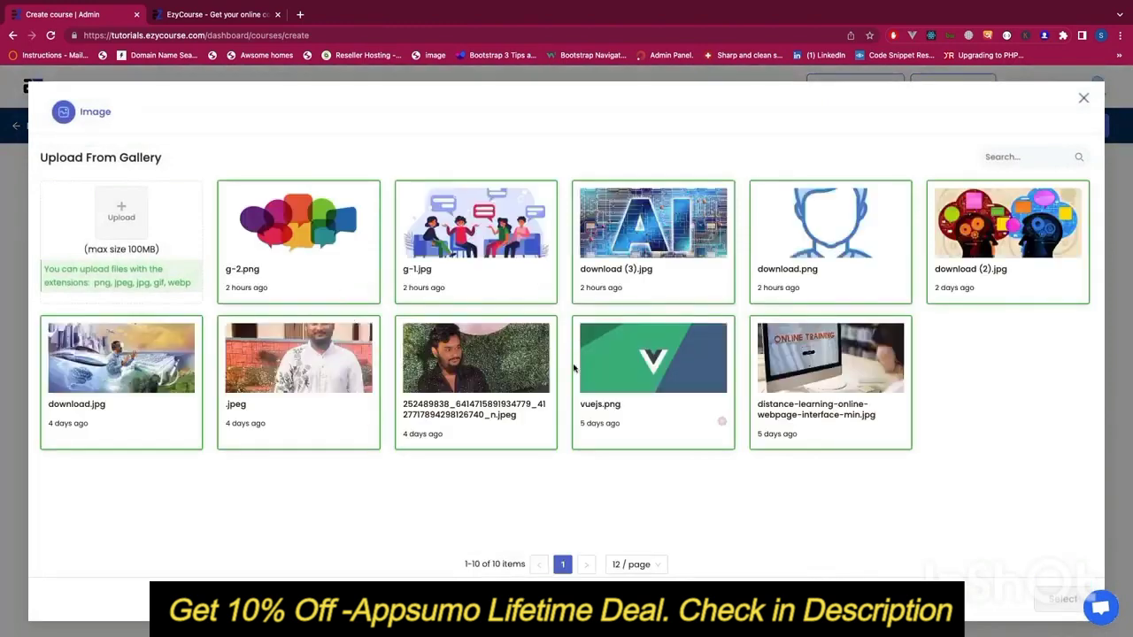
click(722, 422)
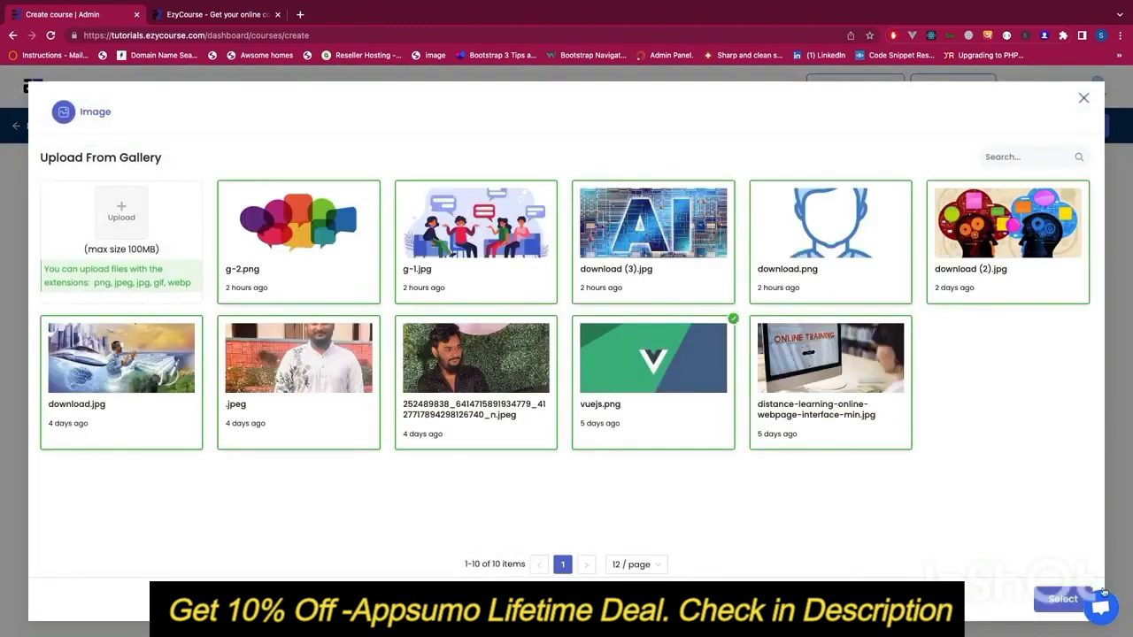
click(1062, 599)
scroll(775, 522, up, 3)
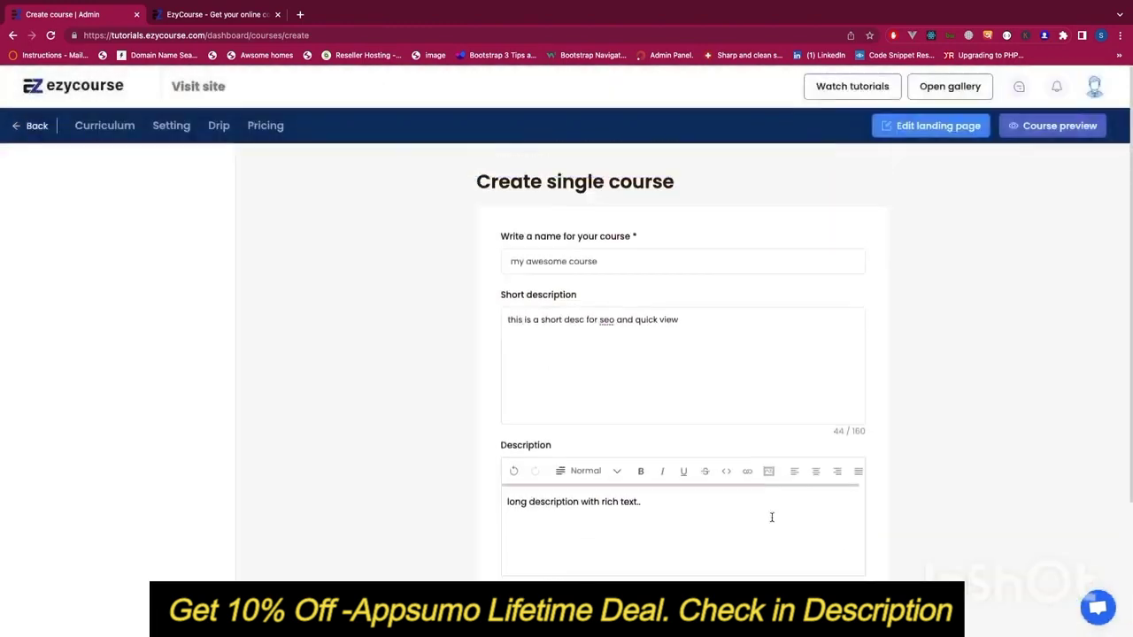
scroll(771, 521, down, 2)
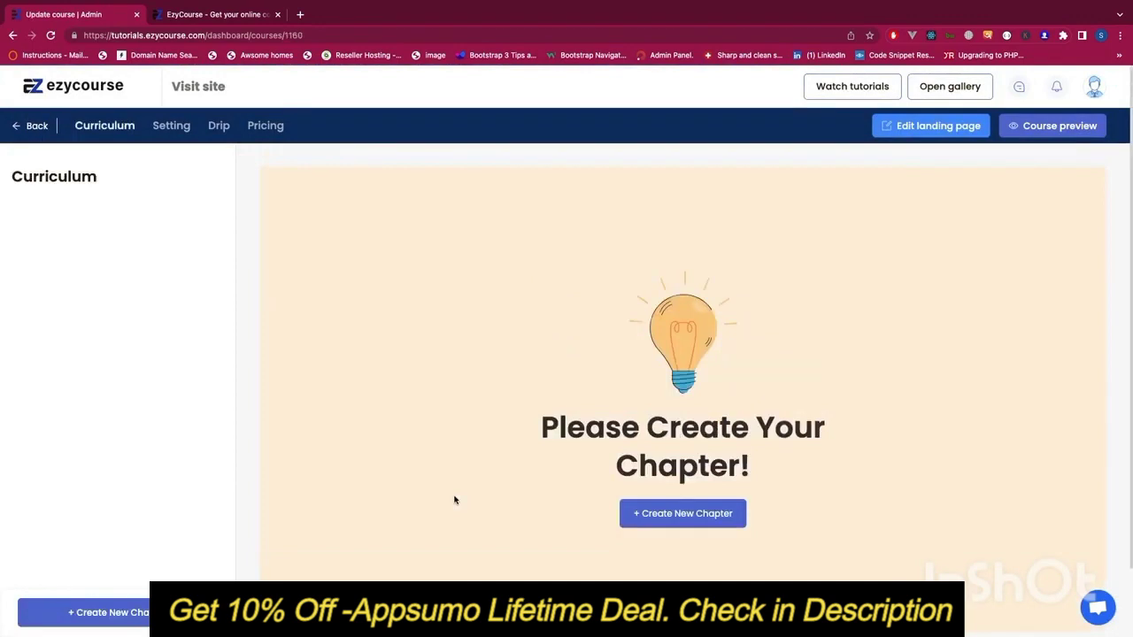
Create a chapter named "chapter 1" with the description "this is description of the chapter".
click(673, 514)
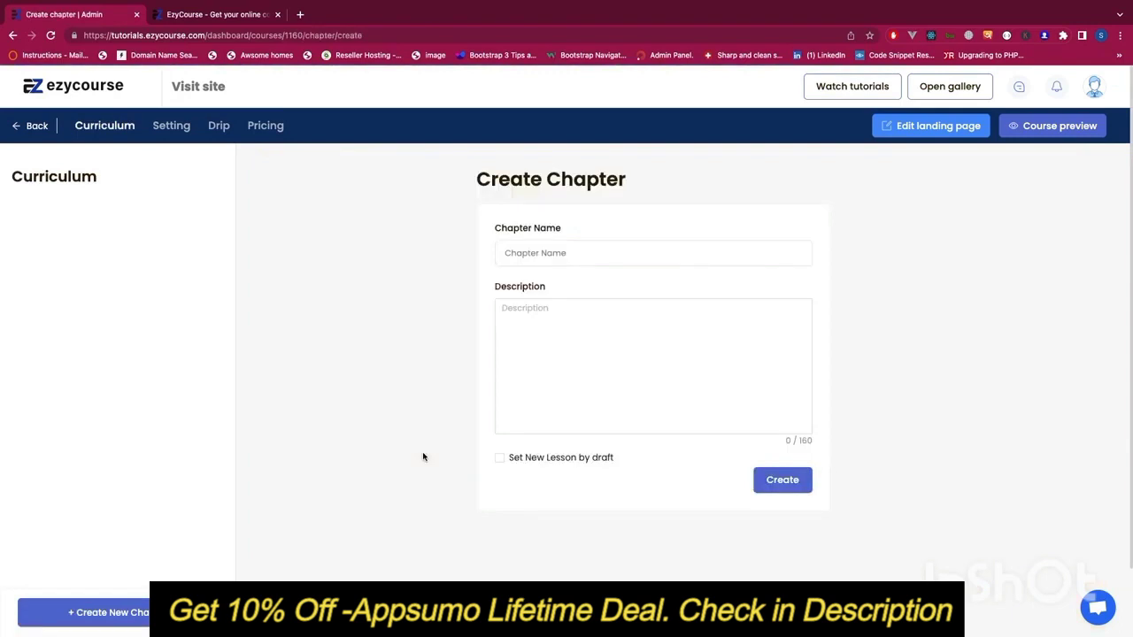
click(564, 241)
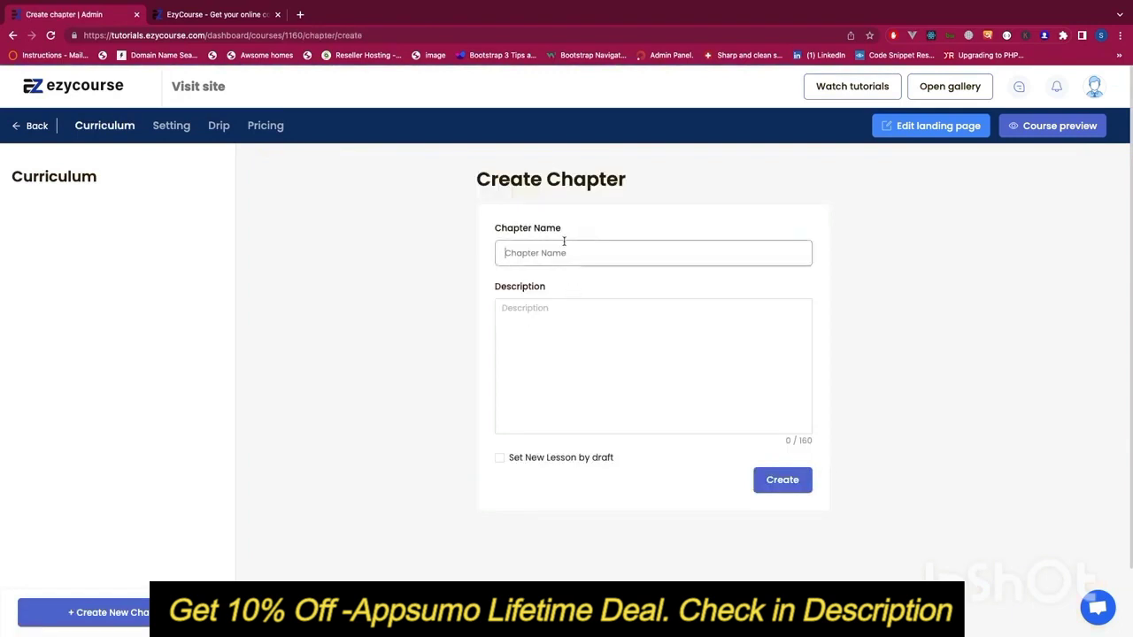
text(chapter 1)
click(586, 302)
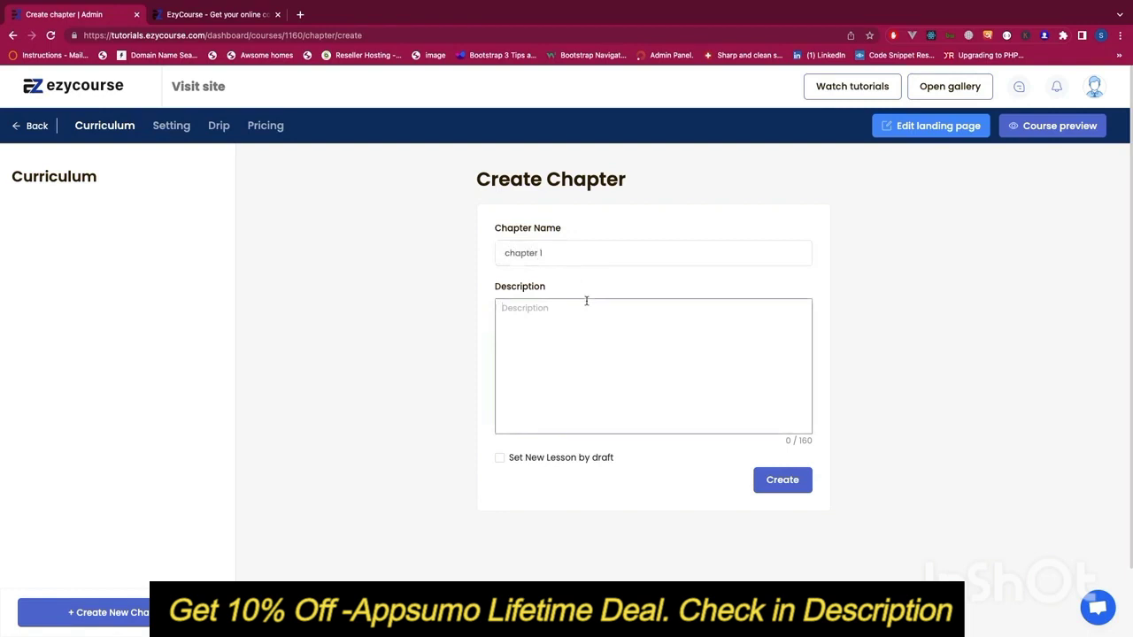
text(this is description of the chapter)
click(783, 482)
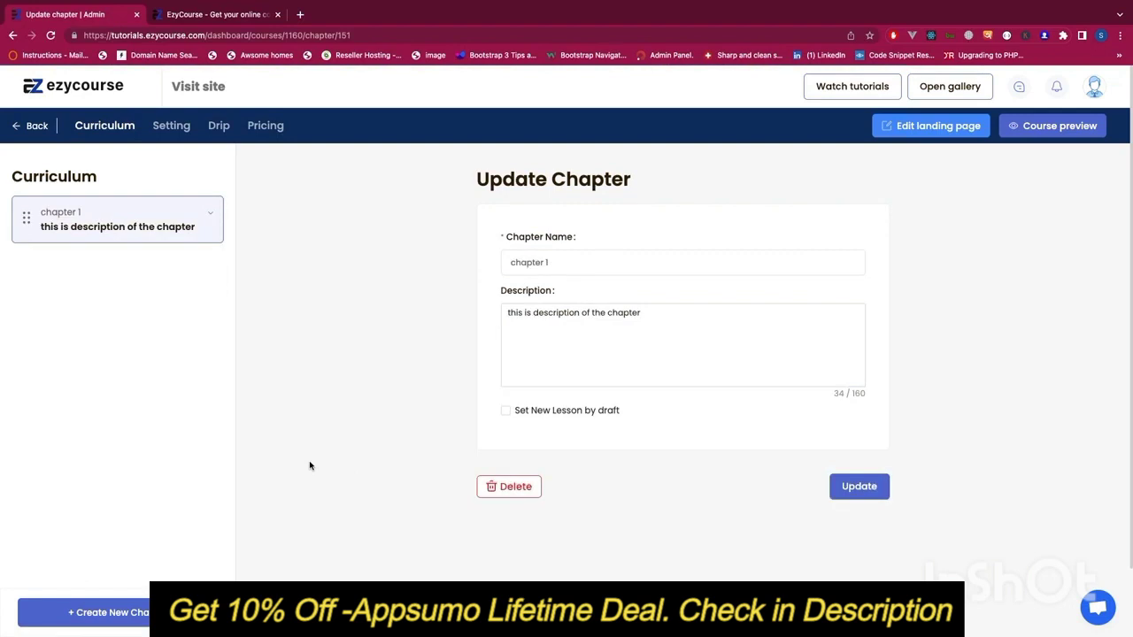
Start a new video lesson in chapter 1 and name it "video lesson".
click(193, 232)
click(142, 276)
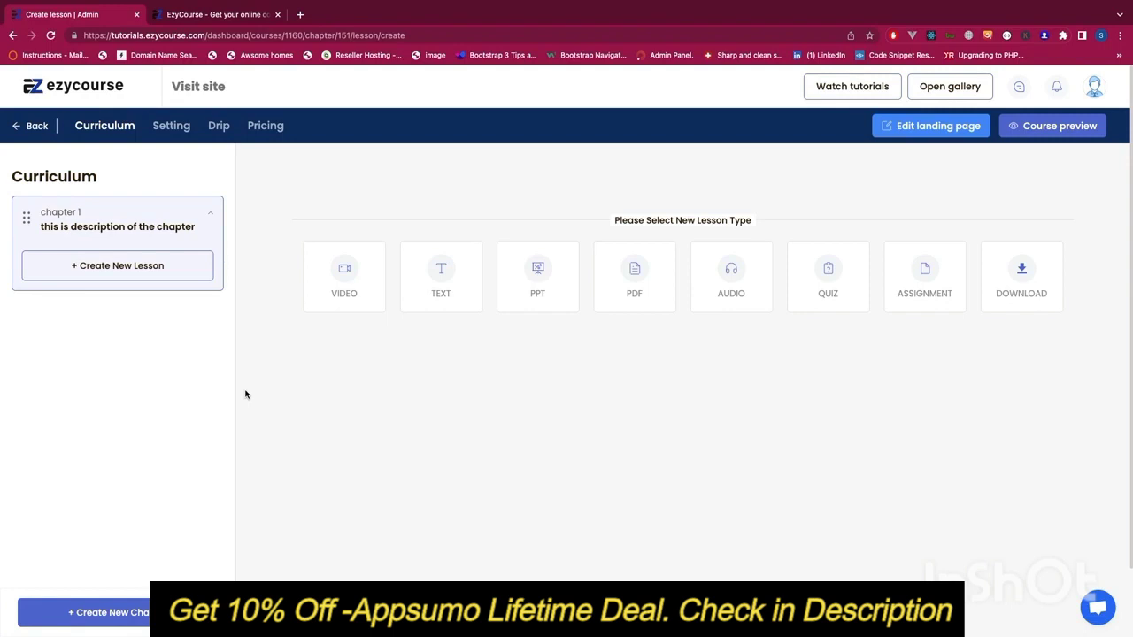
click(325, 297)
click(341, 313)
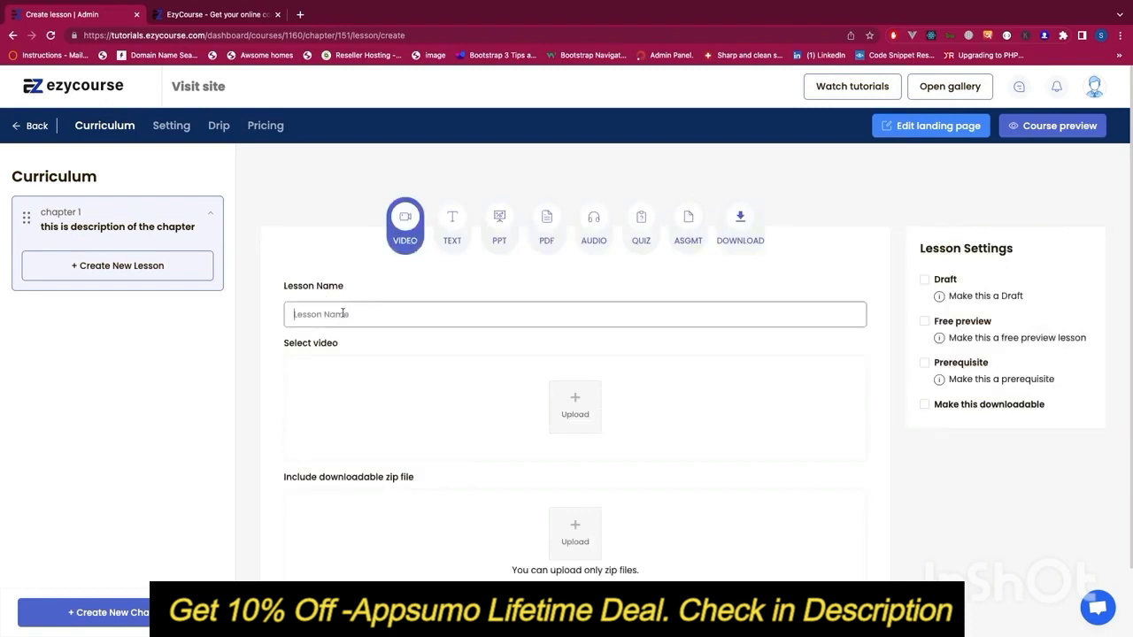
text(video lesson)
Examine the YouTube and Vimeo source options available for the lesson's video.
click(481, 423)
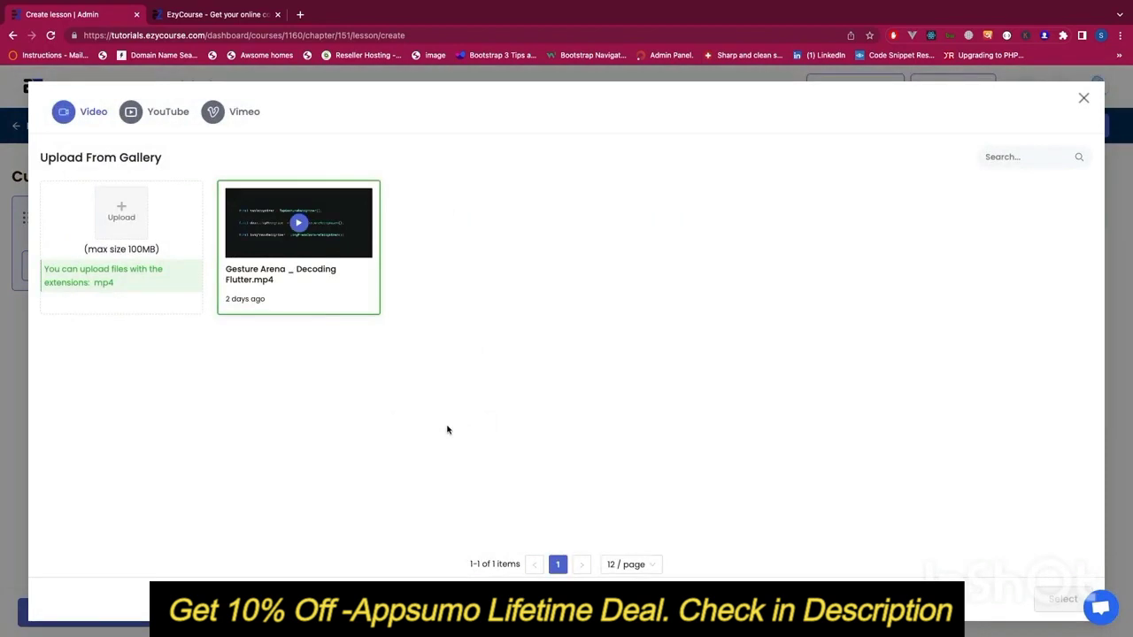
click(168, 119)
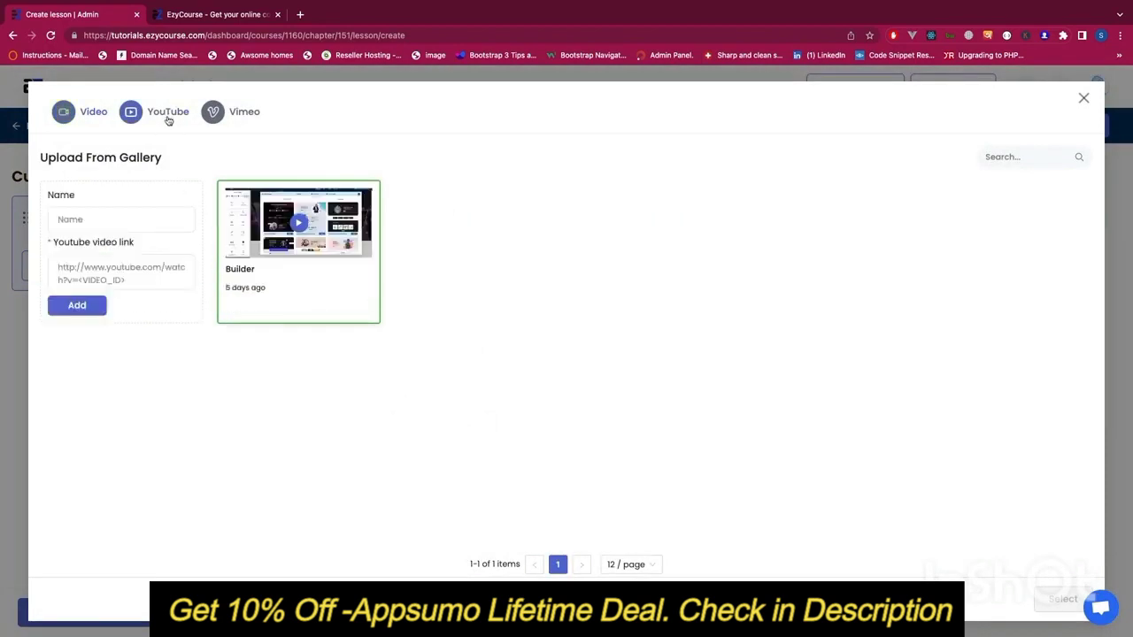
click(103, 275)
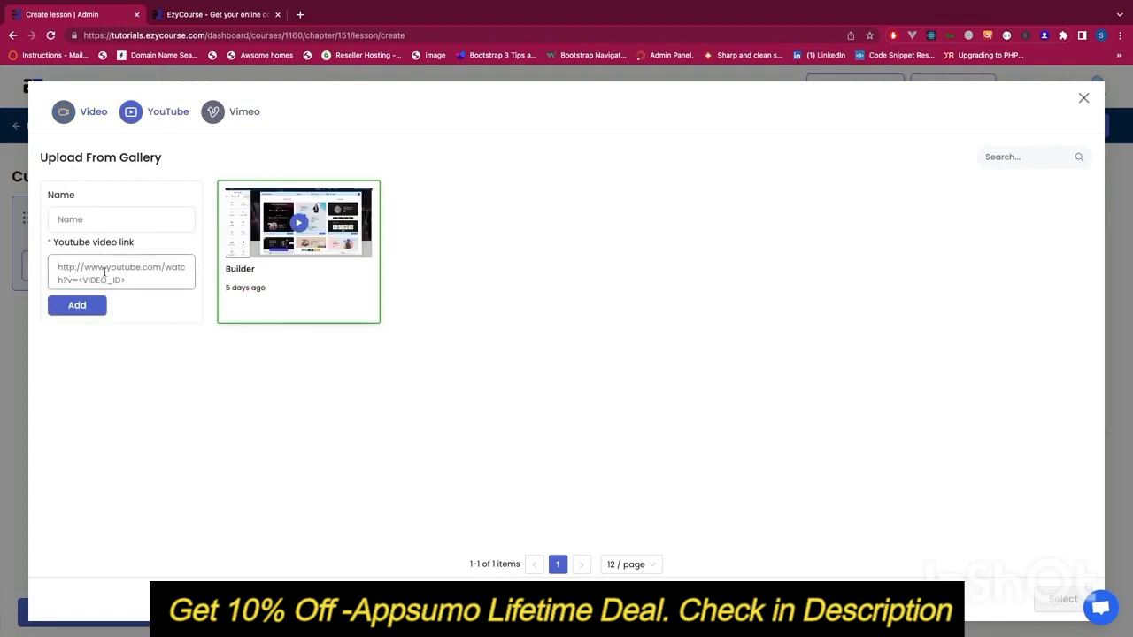
click(95, 220)
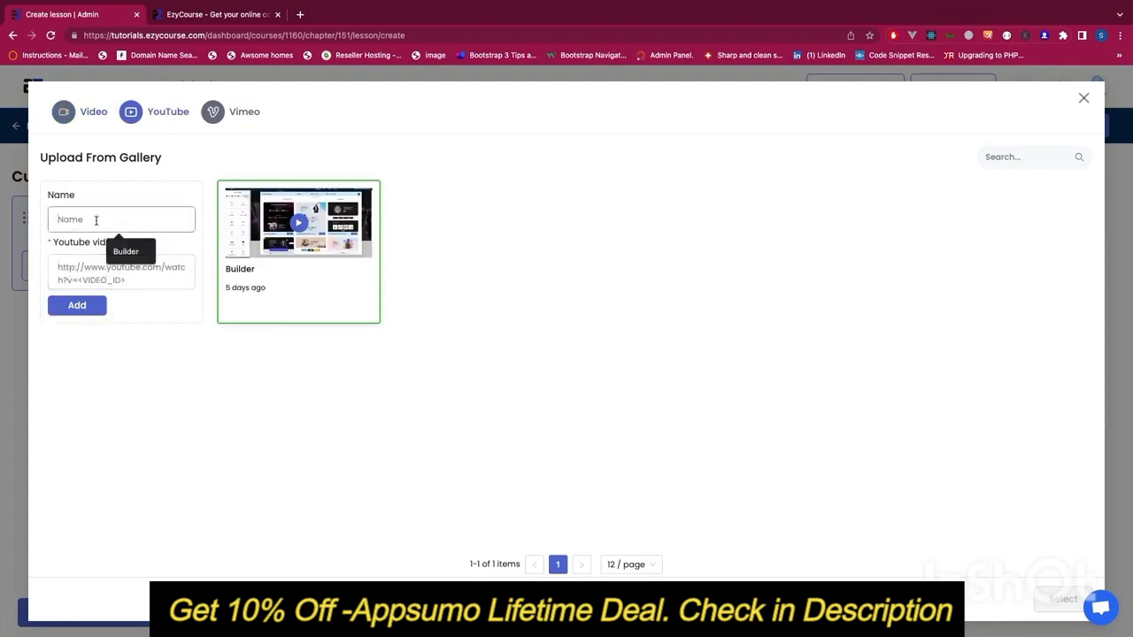
click(215, 117)
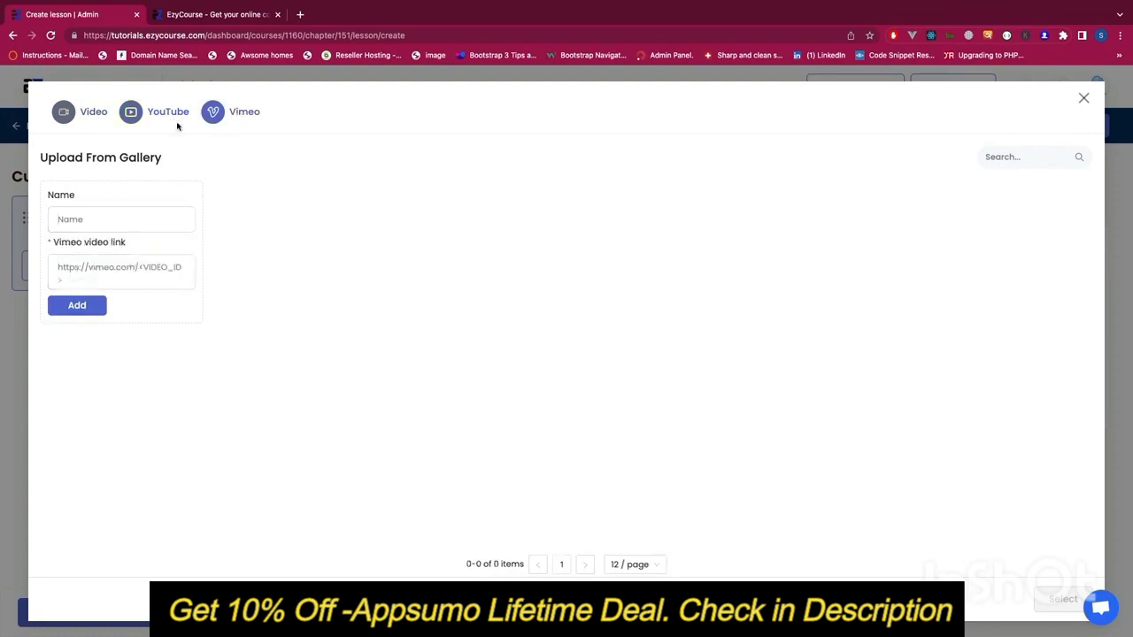
Try the gallery video "Gesture Arena _ Decoding Flutter.mp4" as the lesson video, and remove it from the lesson.
click(97, 115)
click(303, 253)
click(1063, 600)
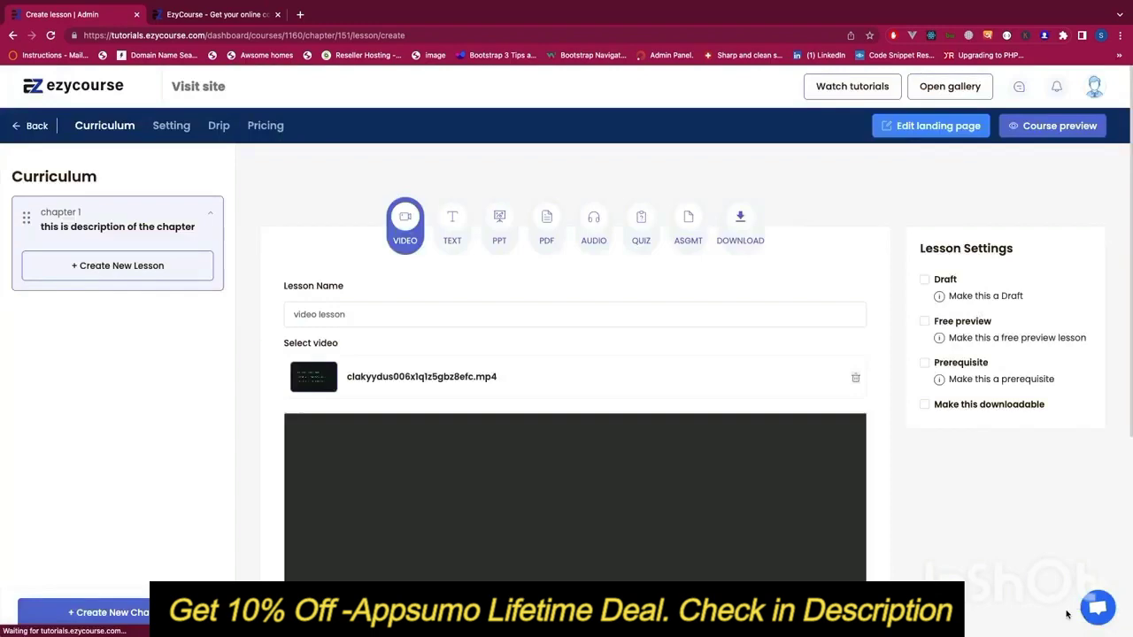
scroll(834, 551, down, 3)
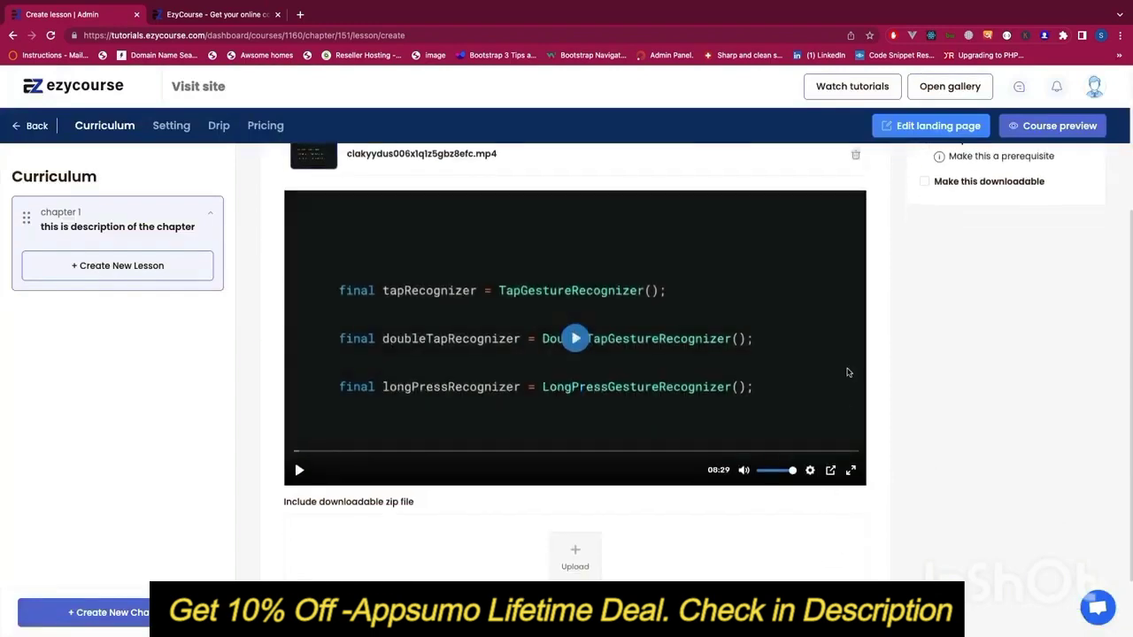
scroll(847, 373, up, 2)
click(855, 293)
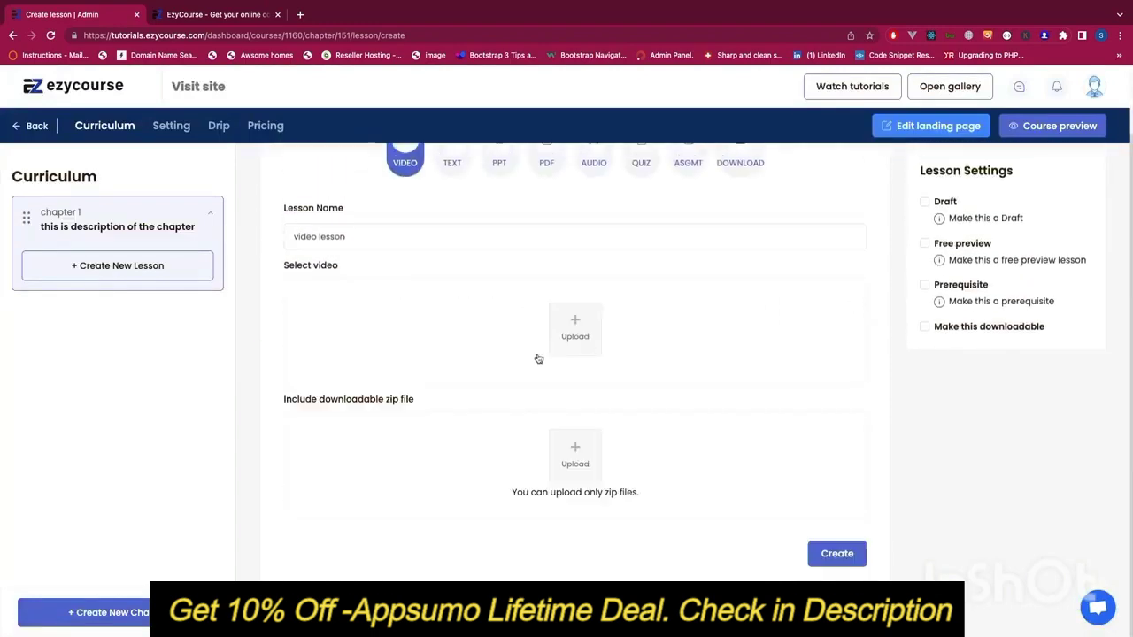
Attach the existing YouTube video "Builder" to the lesson and create the lesson.
click(575, 330)
click(176, 111)
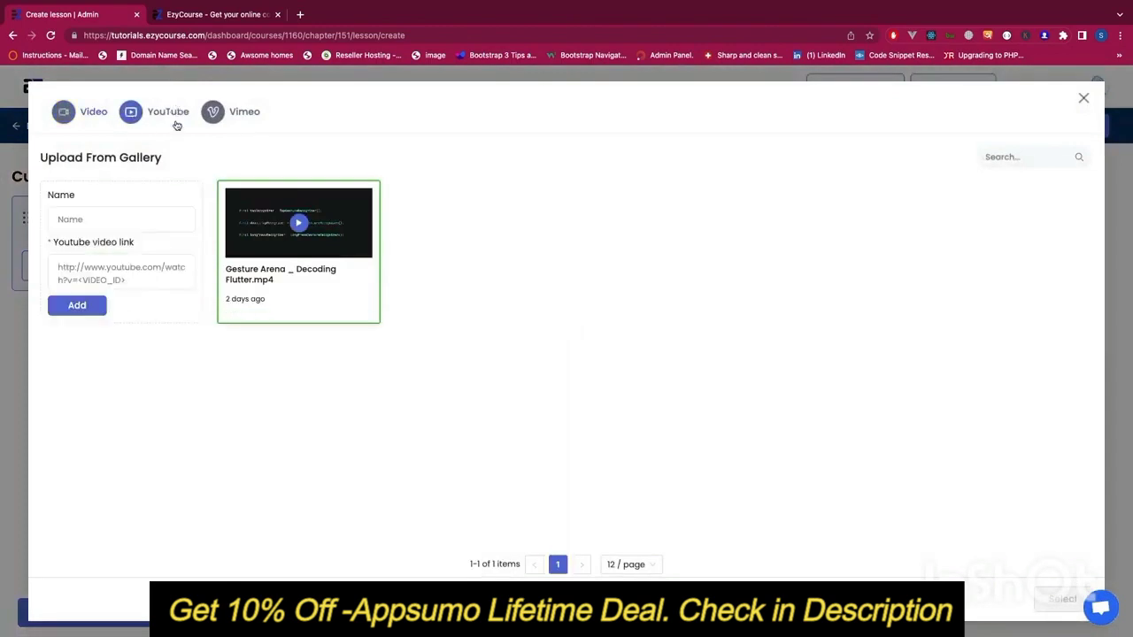
click(287, 249)
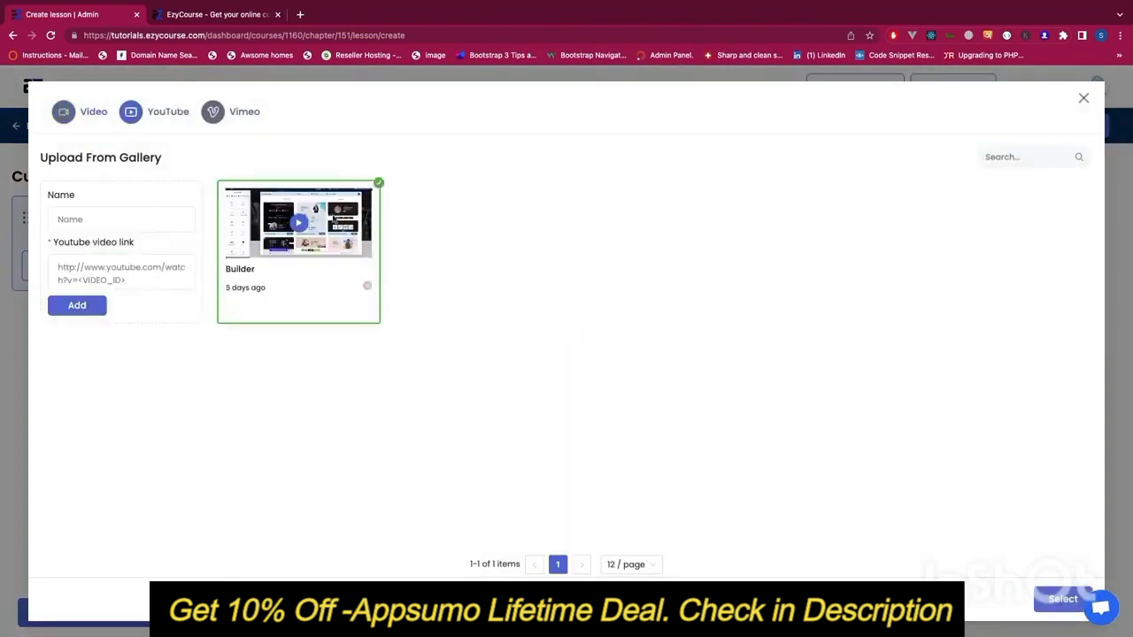
click(1066, 599)
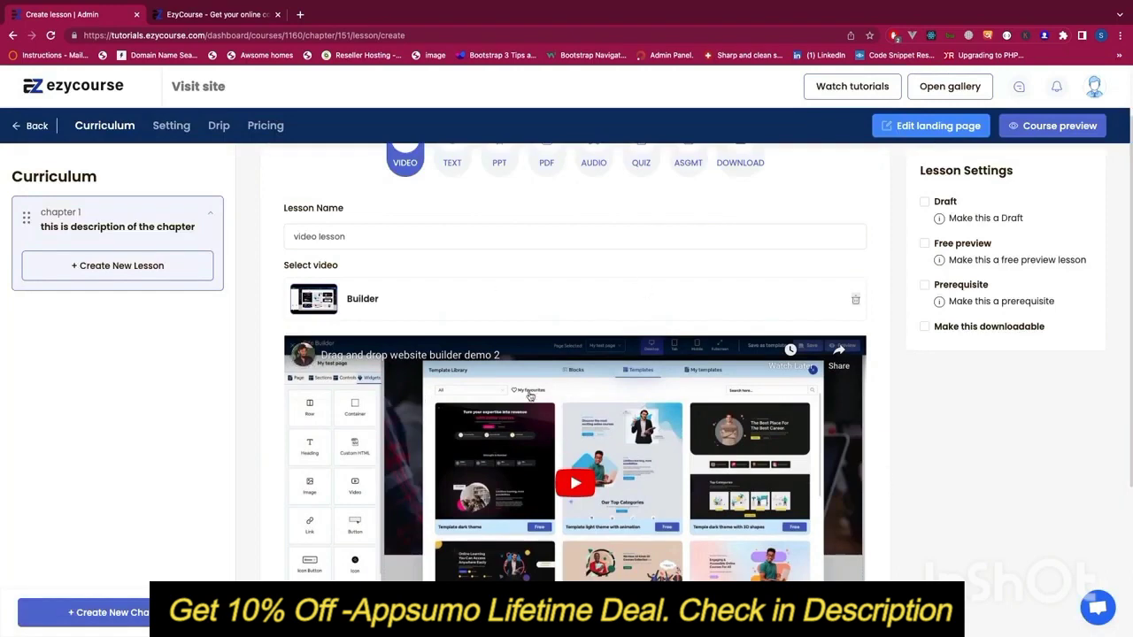
scroll(531, 398, down, 2)
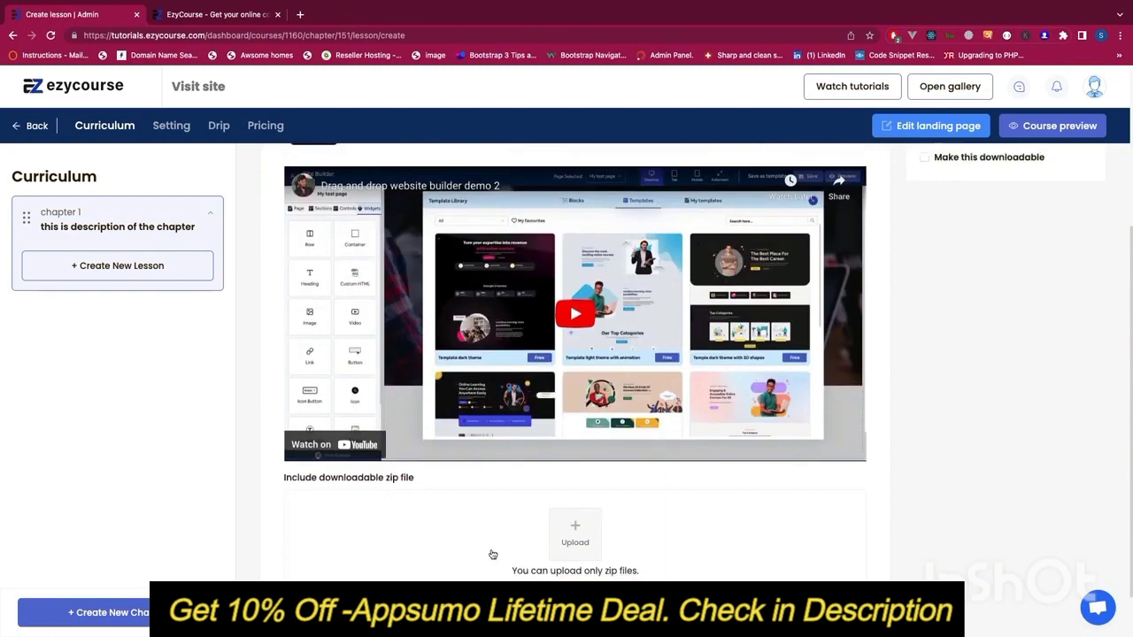
scroll(492, 554, down, 1)
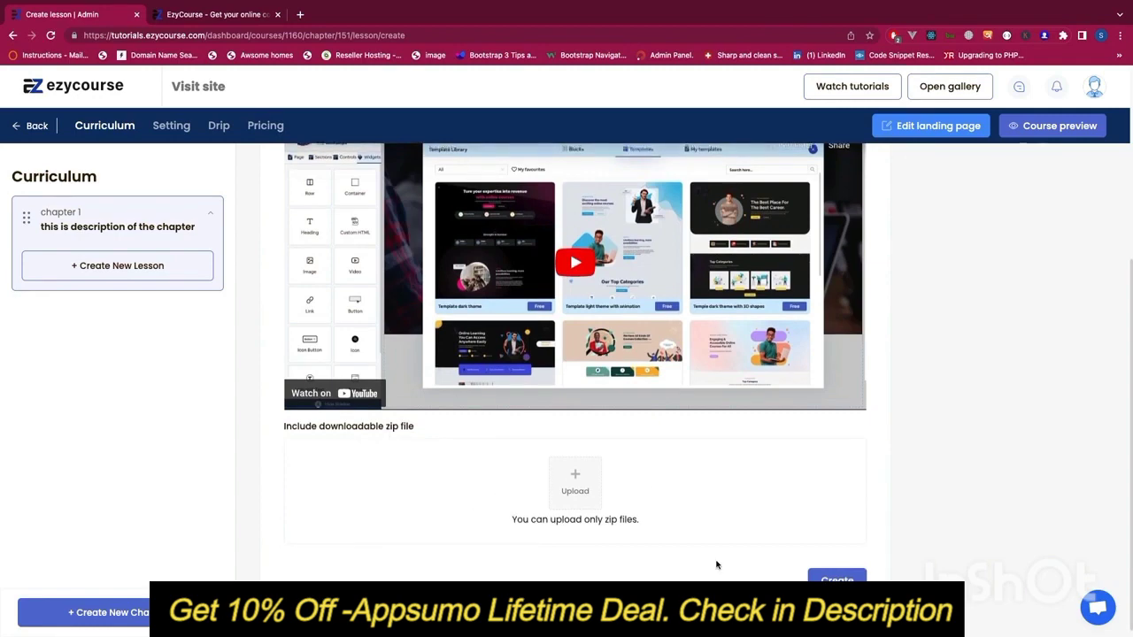
scroll(715, 558, up, 10)
scroll(715, 558, down, 10)
click(855, 572)
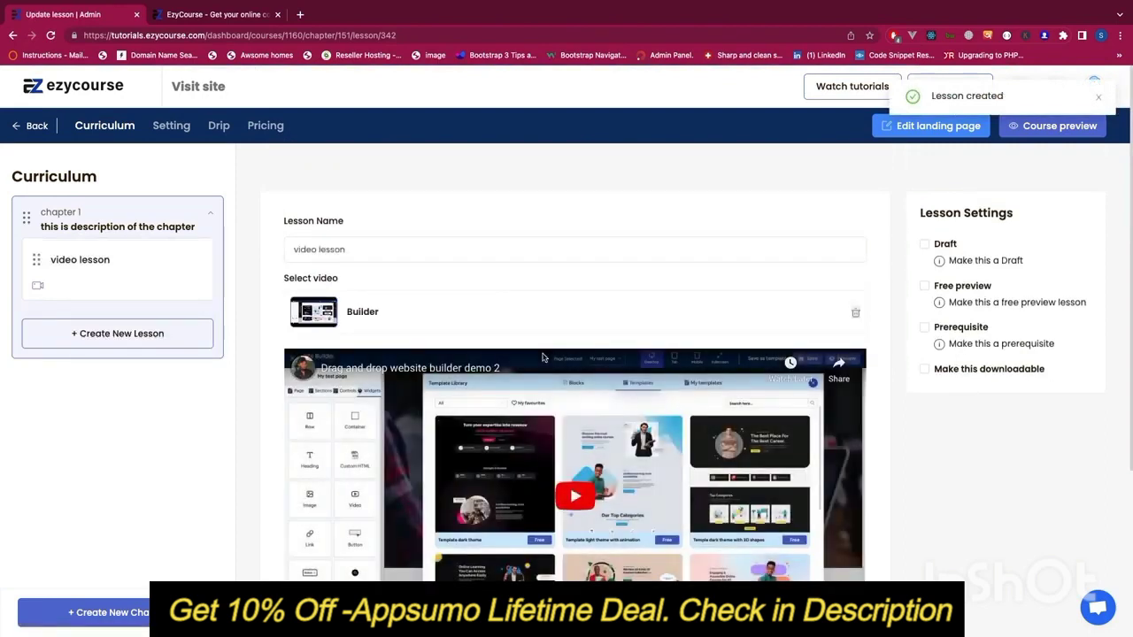
drag(920, 212, 1027, 213)
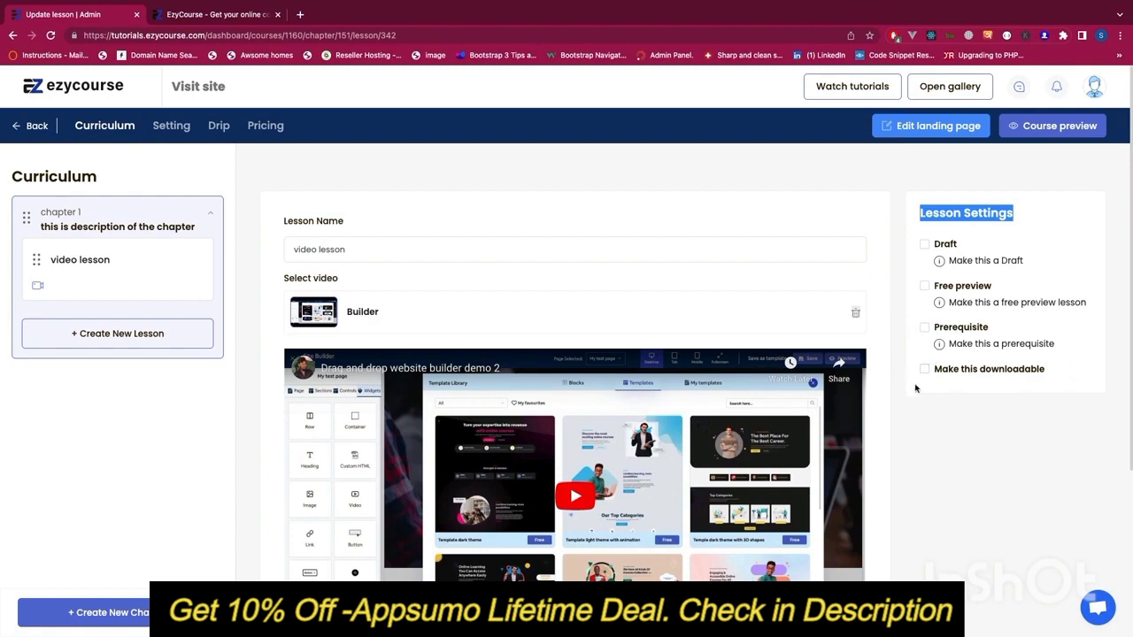
Start a new text lesson in chapter 1 and examine its description formatting and downloadable zip file options.
click(115, 341)
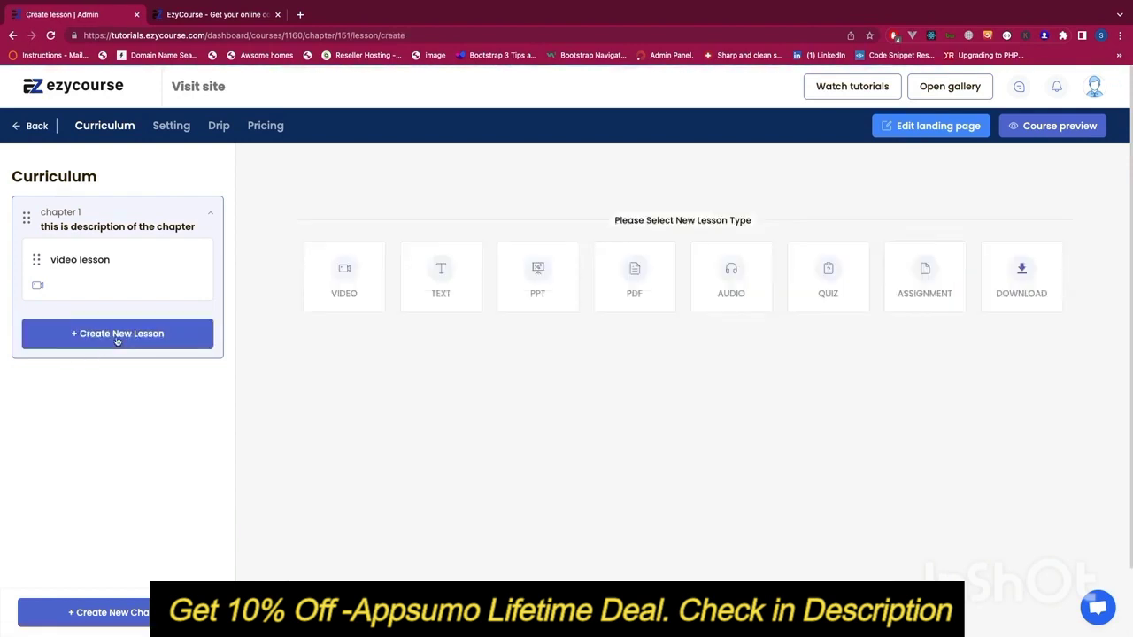
click(428, 290)
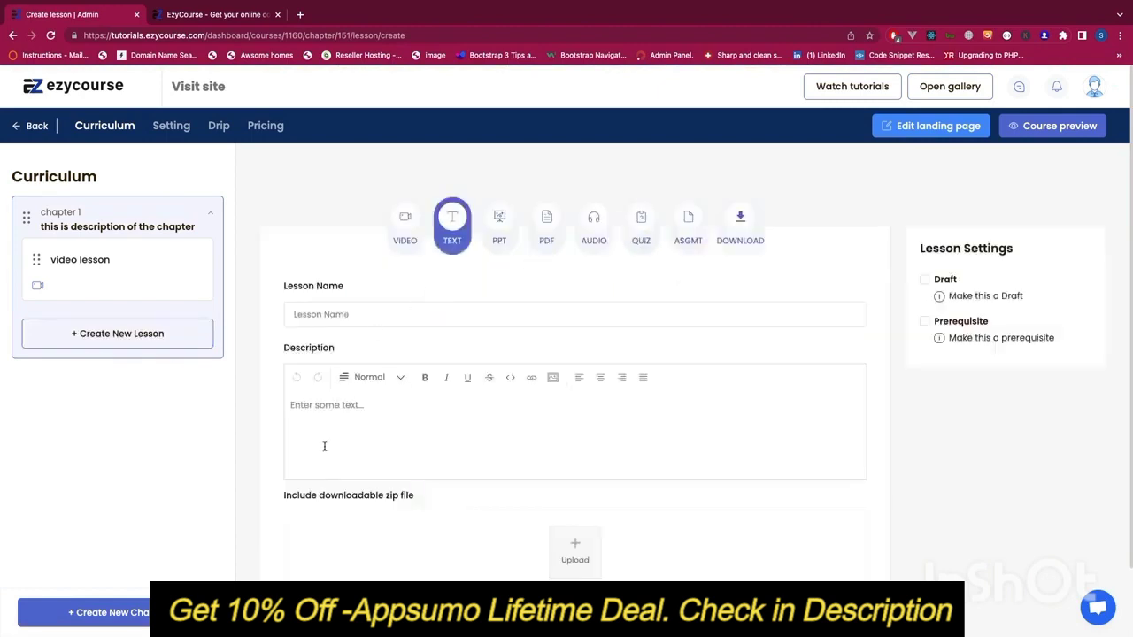
click(382, 378)
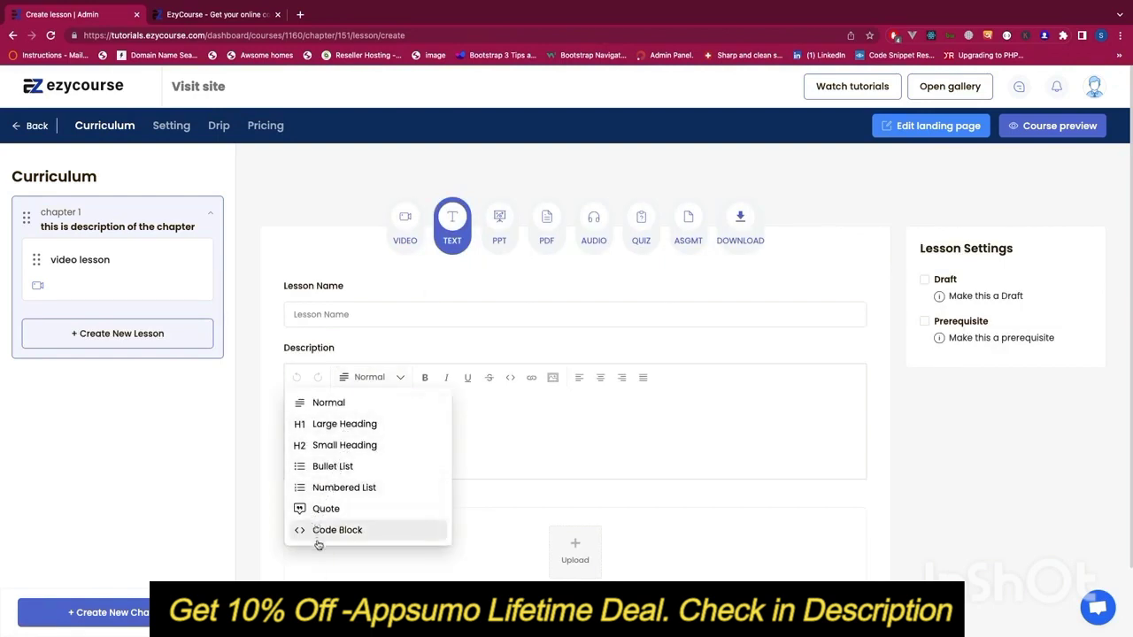
click(468, 418)
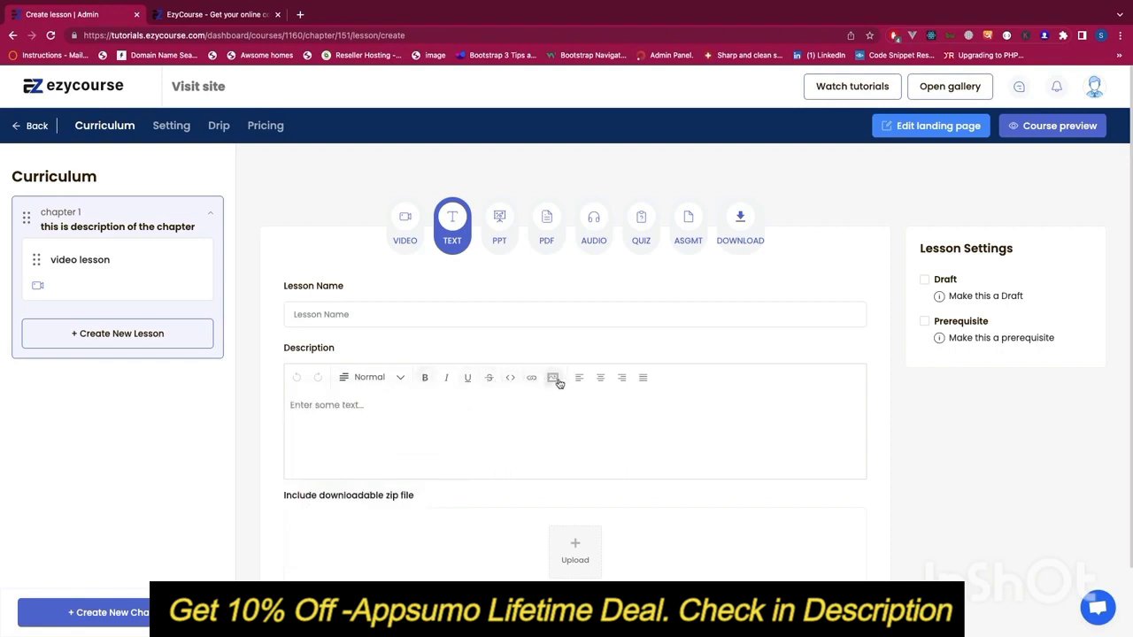
scroll(492, 421, down, 2)
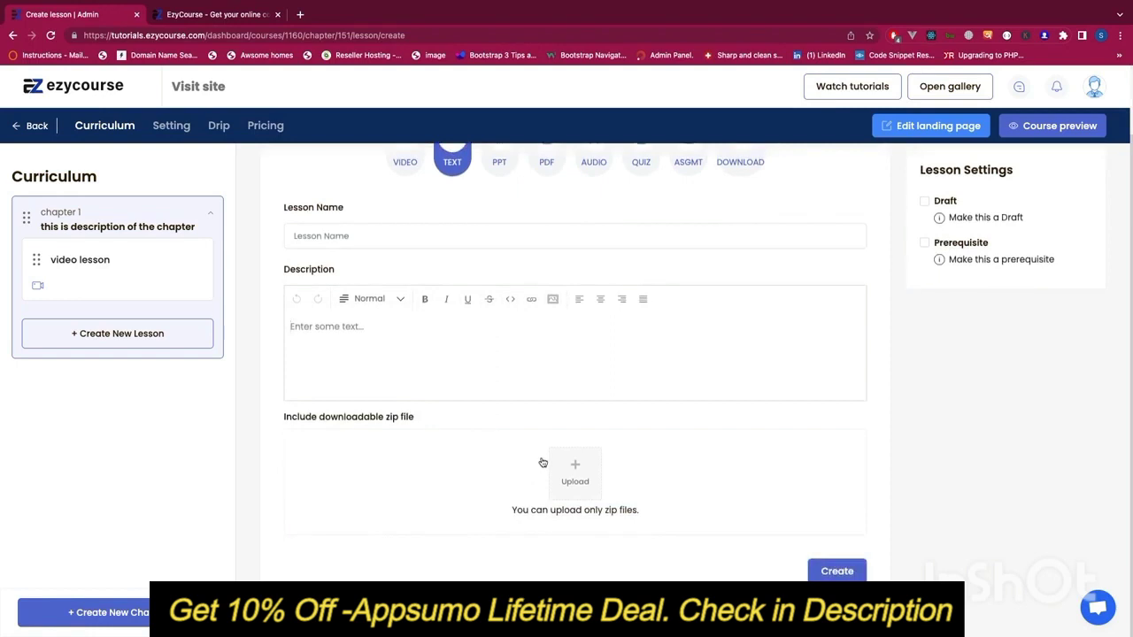
scroll(452, 480, up, 2)
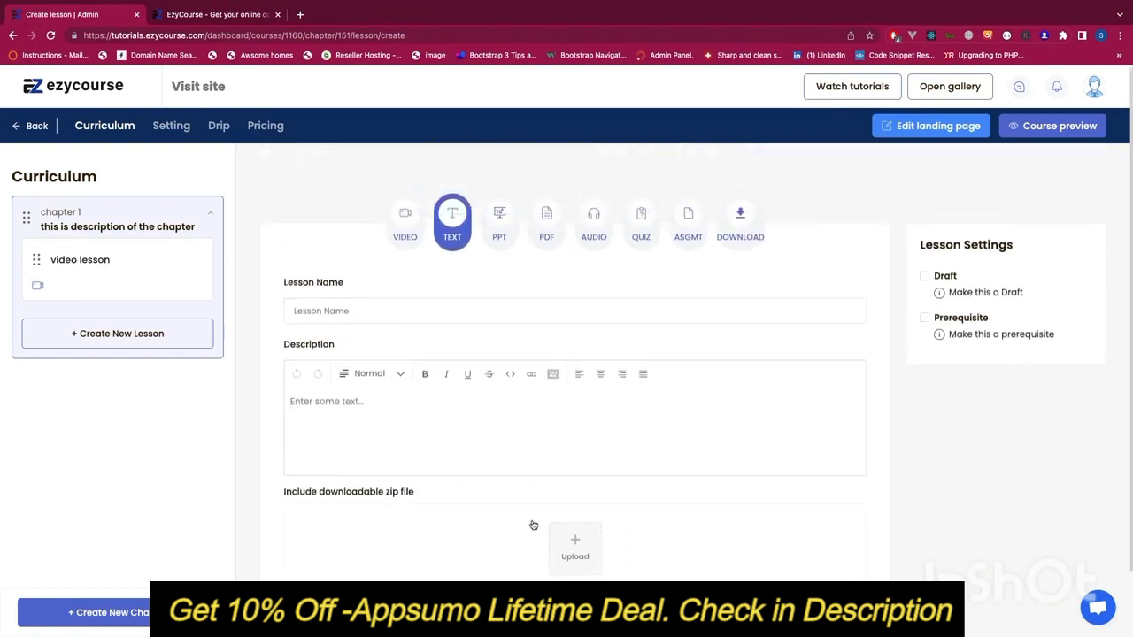
Look through the PPT, PDF and audio lesson forms, and add a quiz lesson to chapter 1.
click(499, 219)
click(546, 232)
click(594, 223)
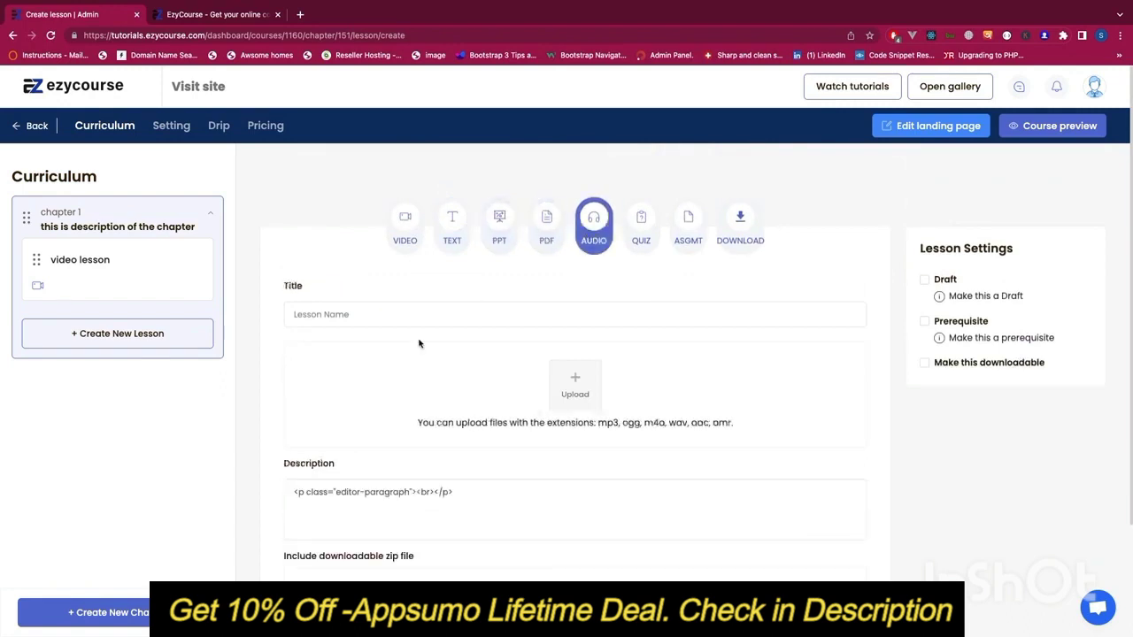
click(641, 223)
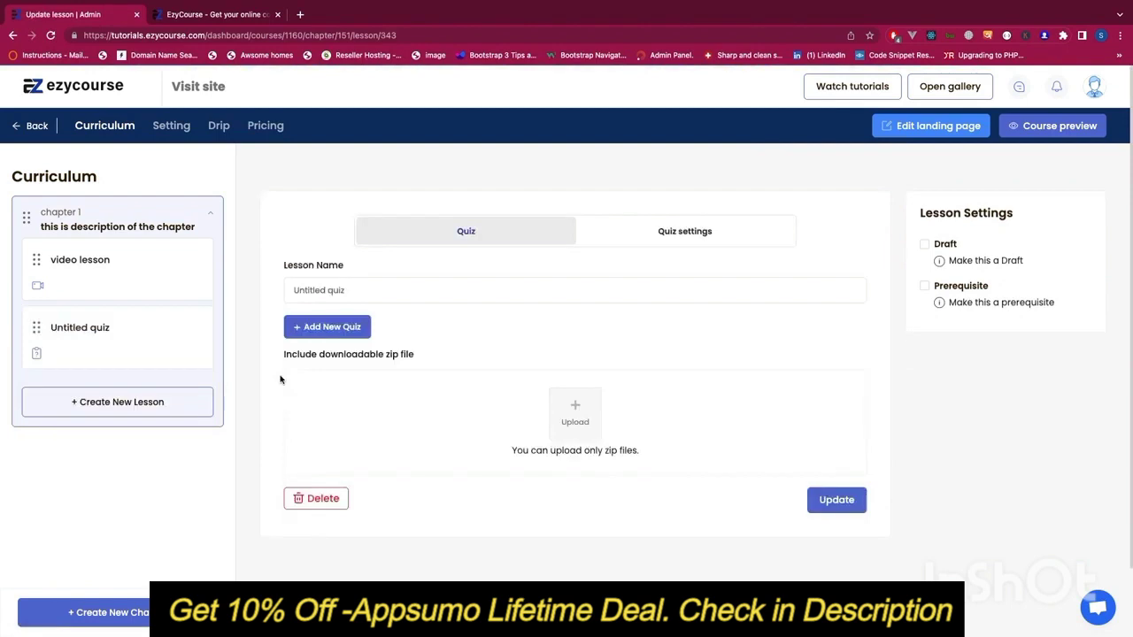
Try the quiz settings by choosing to show answers at the end and clearing the number of retakes.
click(647, 237)
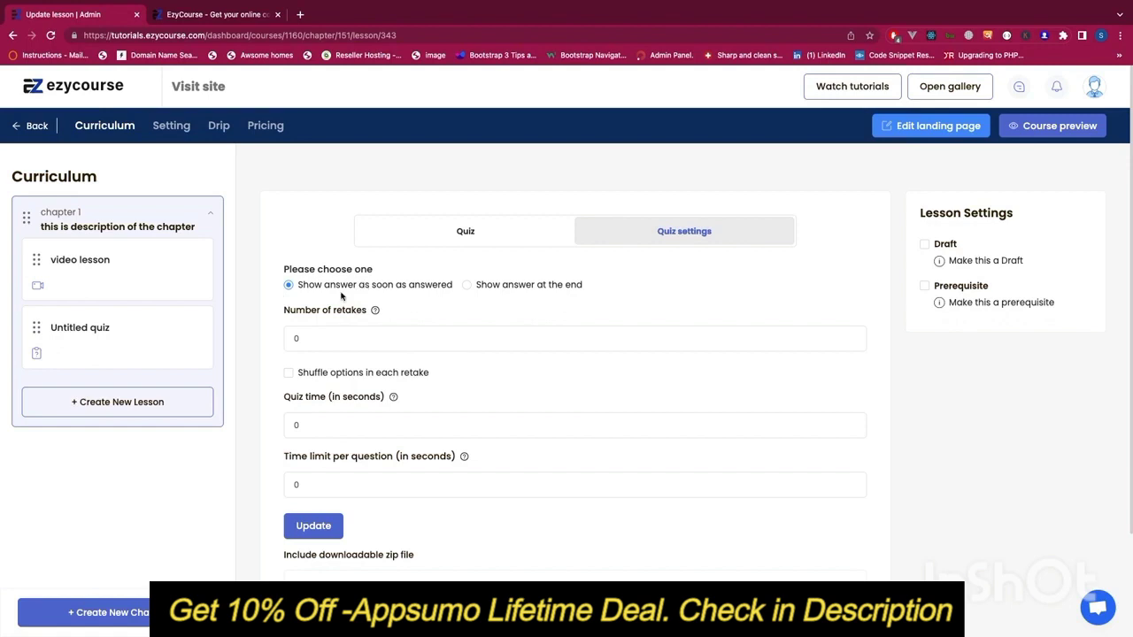
click(468, 285)
click(376, 311)
key(BackSpace)
click(309, 479)
scroll(309, 482, down, 3)
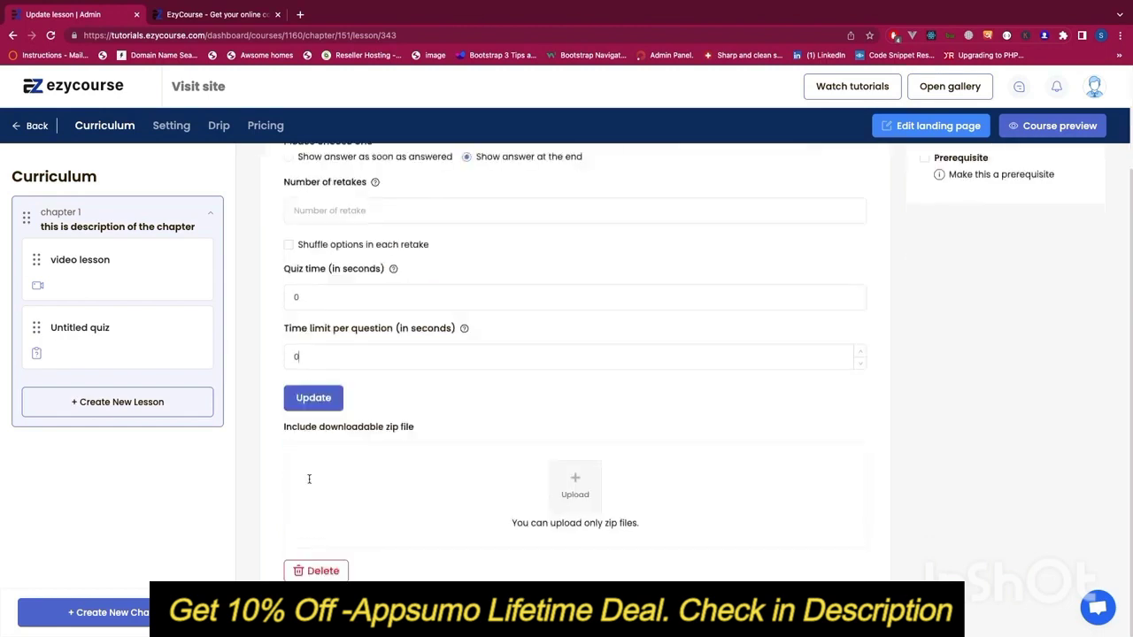
scroll(425, 511, up, 3)
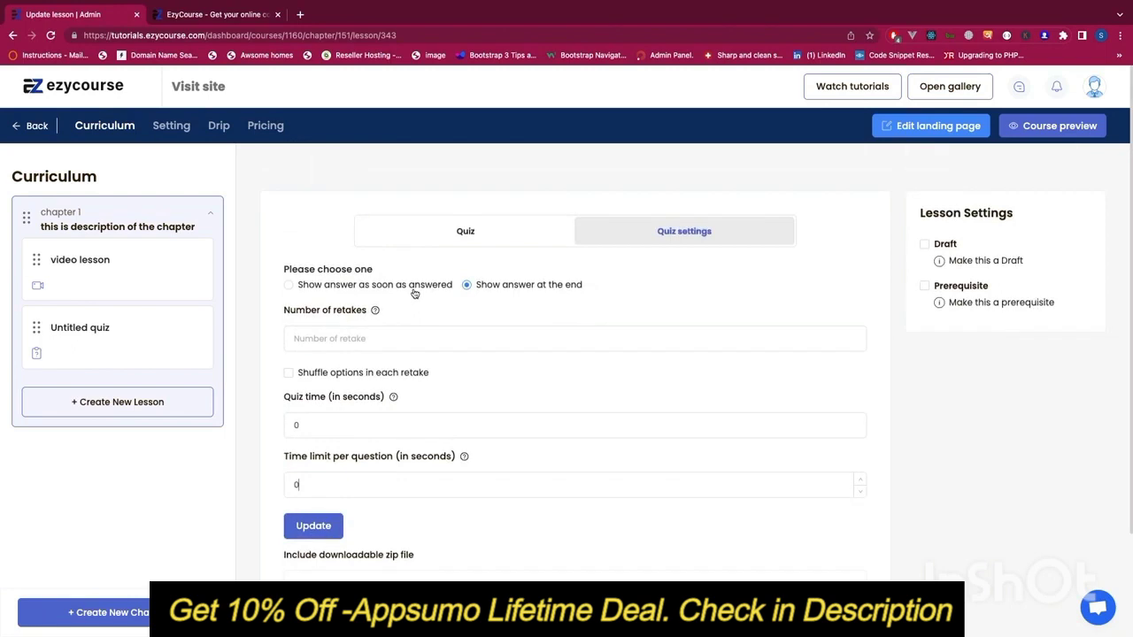
Review the course's basic info settings, including its name, image, short description and course description.
click(171, 127)
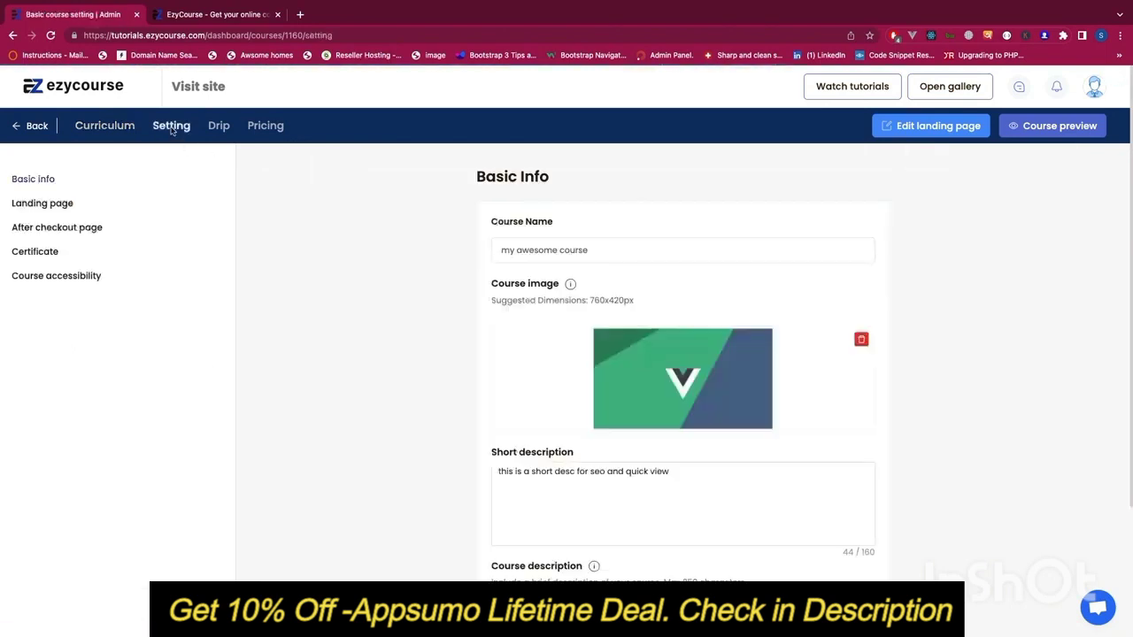
scroll(293, 277, down, 3)
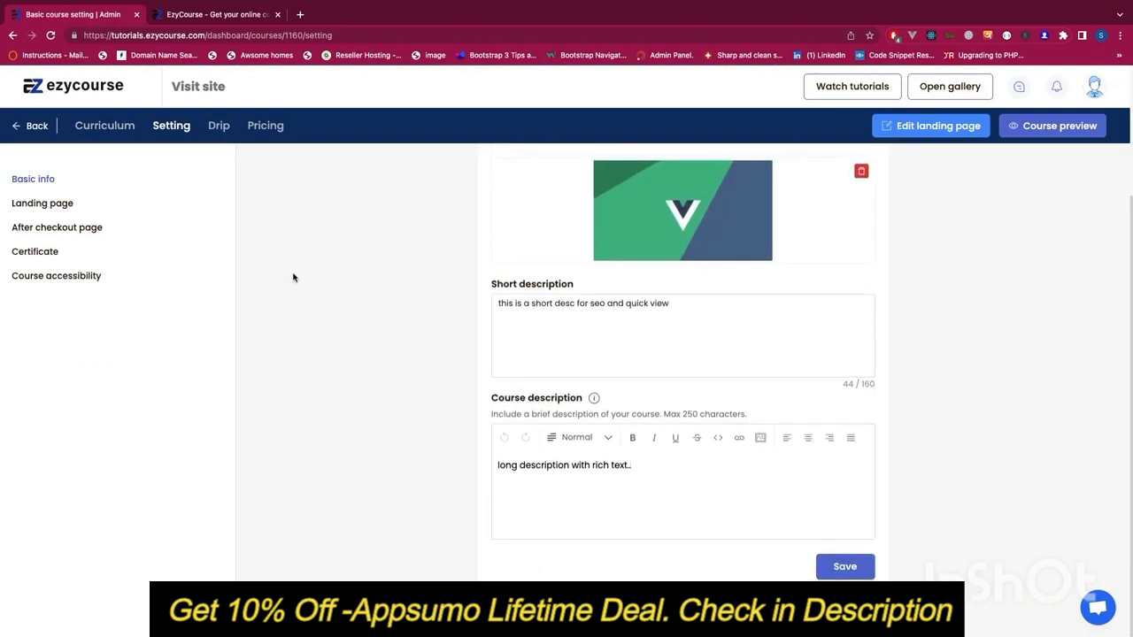
scroll(293, 277, up, 3)
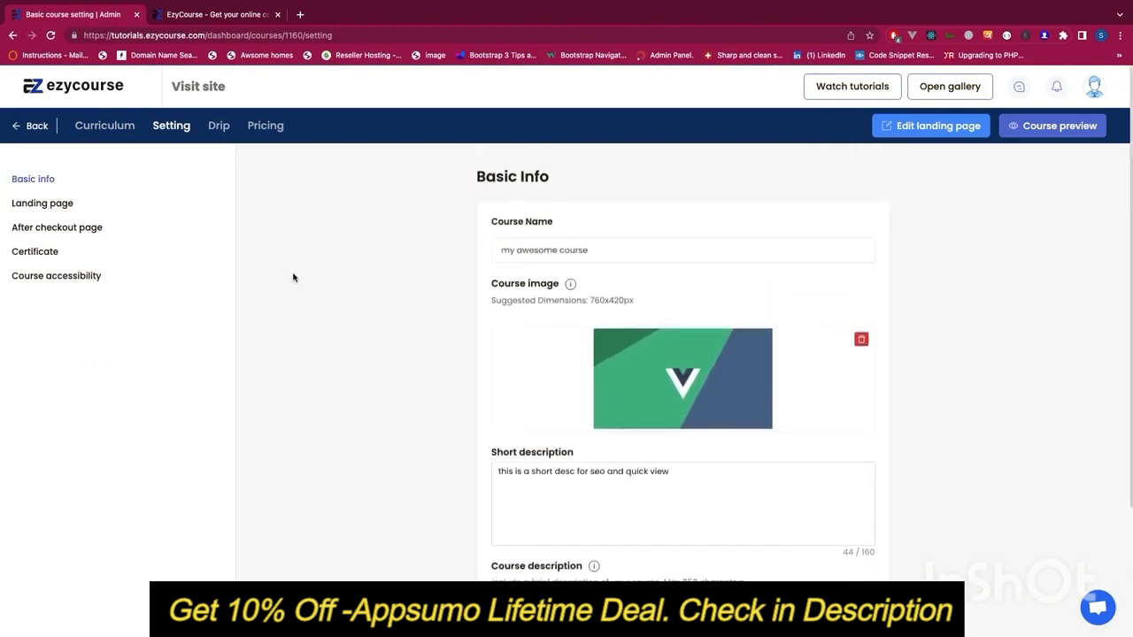
Examine the course's landing page setting and view the public page at its default landing page URL.
click(42, 204)
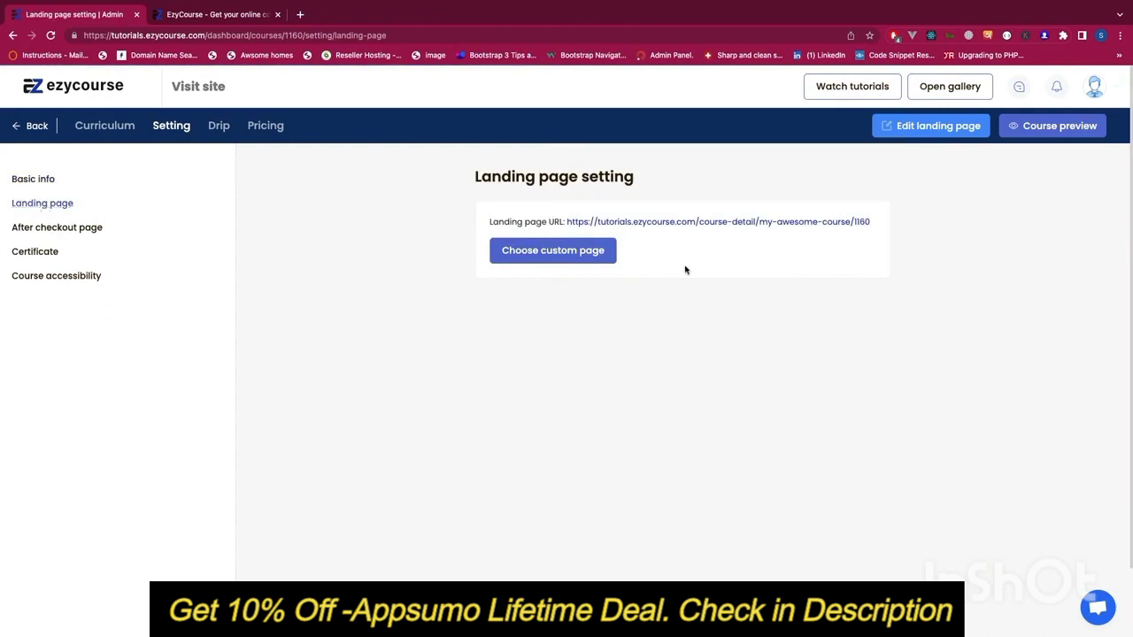
click(728, 222)
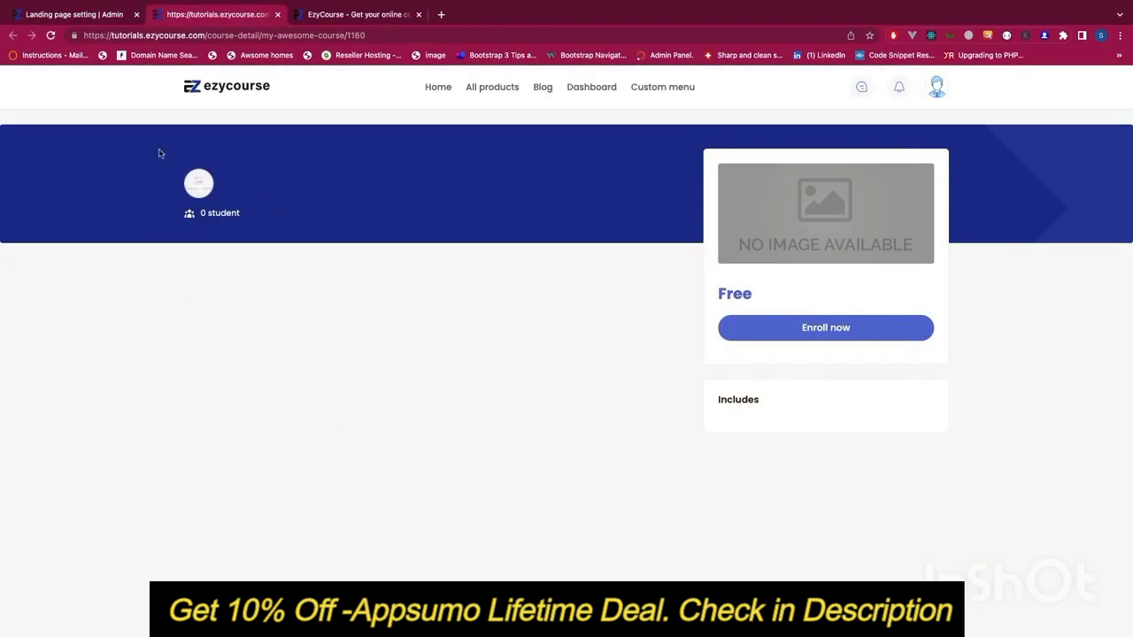
click(84, 15)
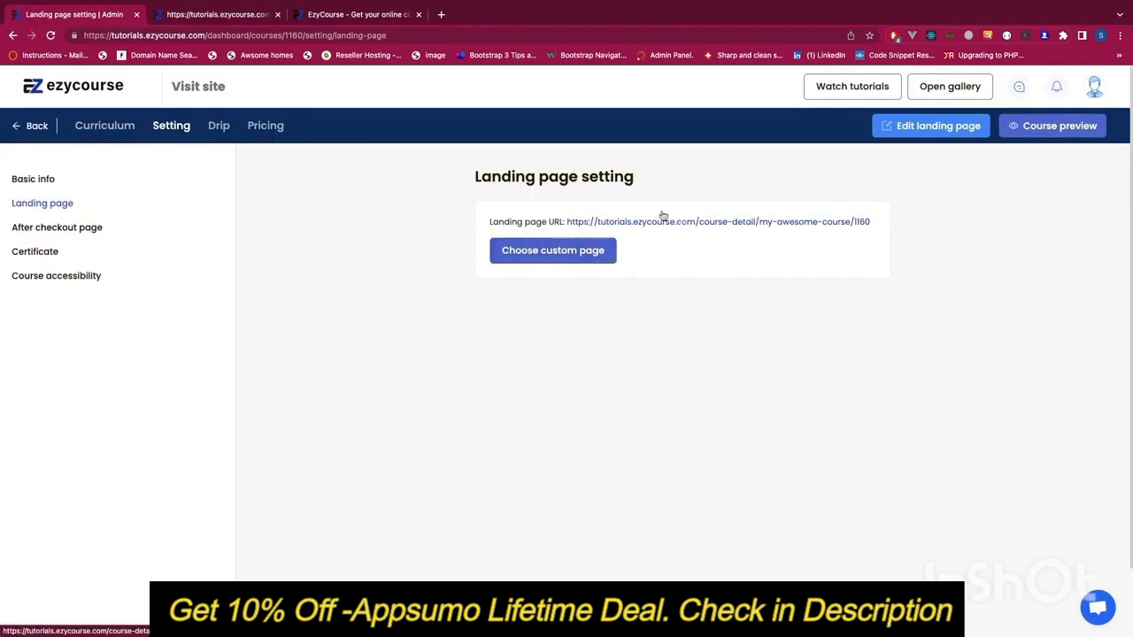
click(232, 14)
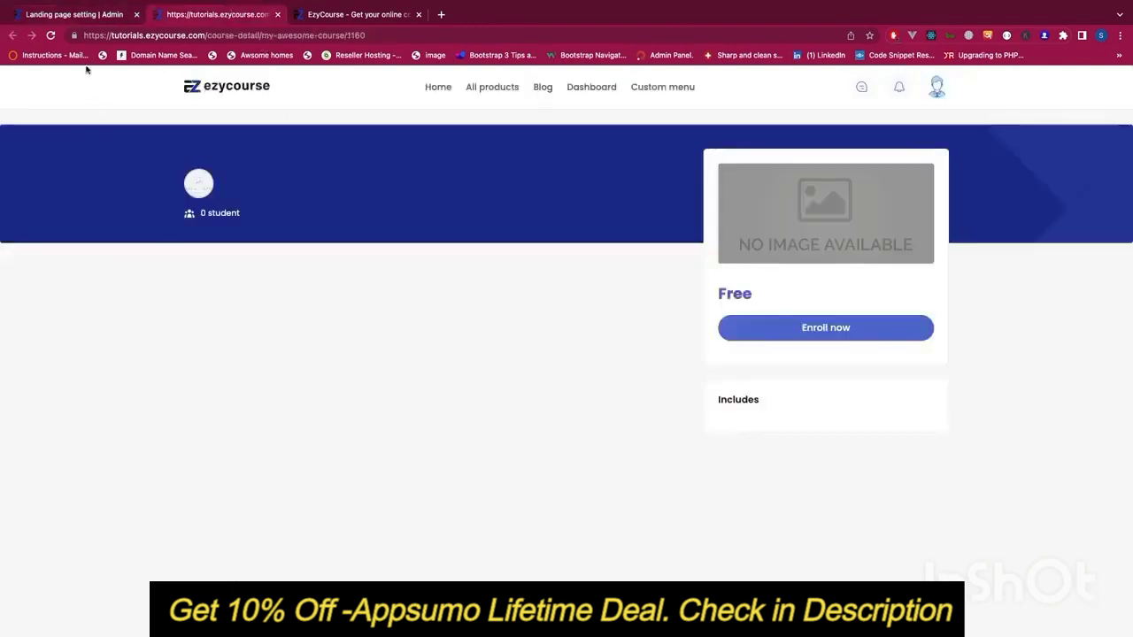
click(51, 18)
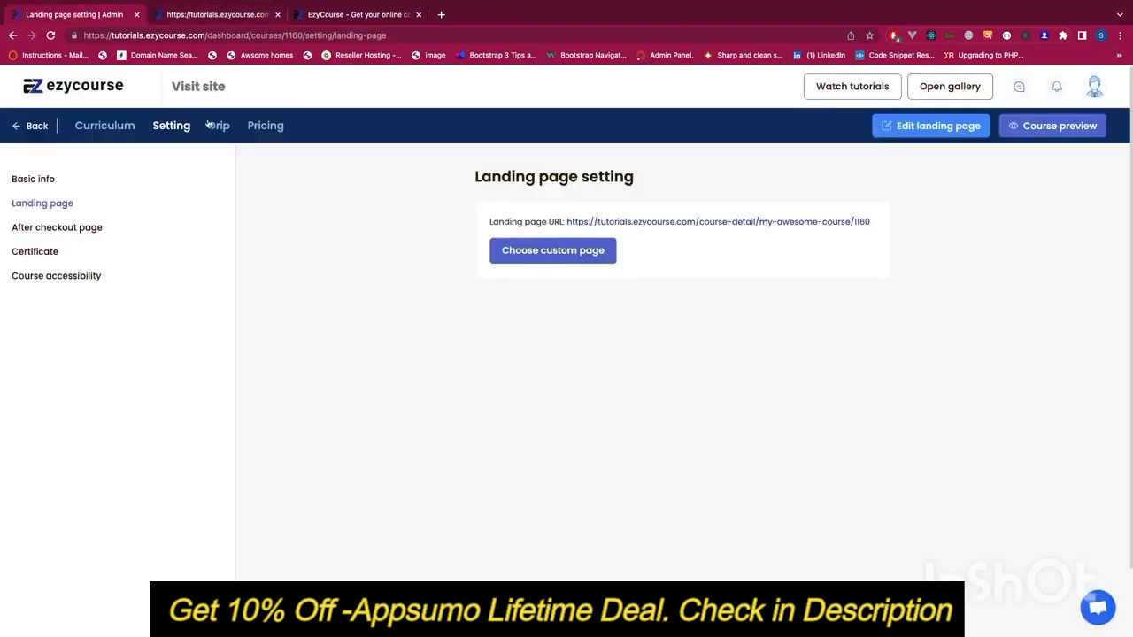
Try "arabic page" as the course's custom landing page, and reset the landing page to the default.
click(506, 251)
click(506, 251)
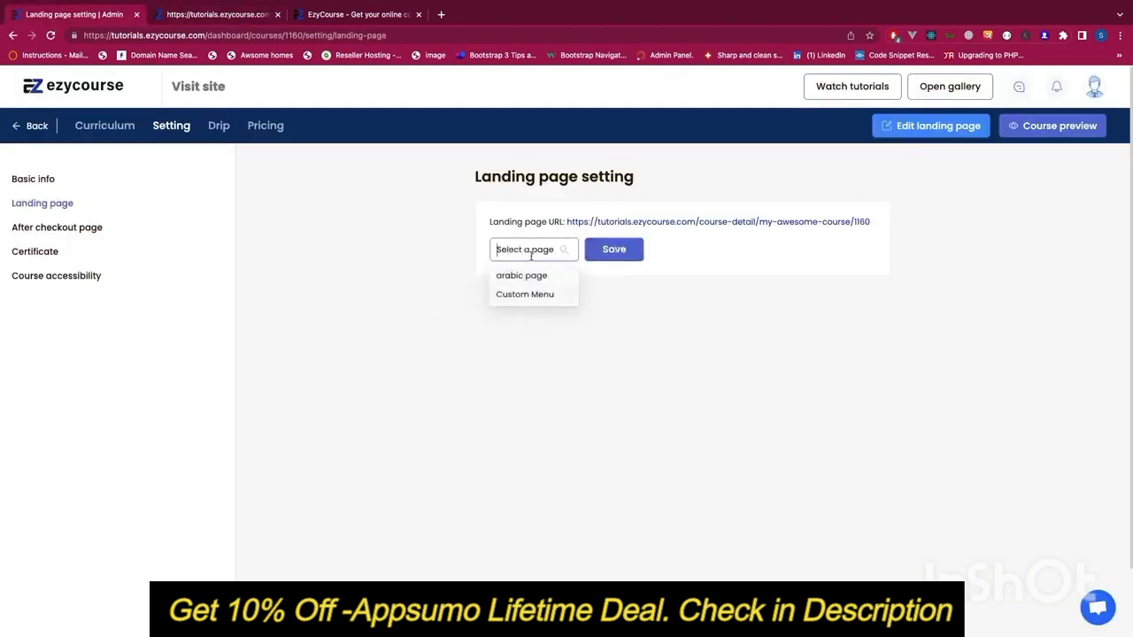
click(536, 275)
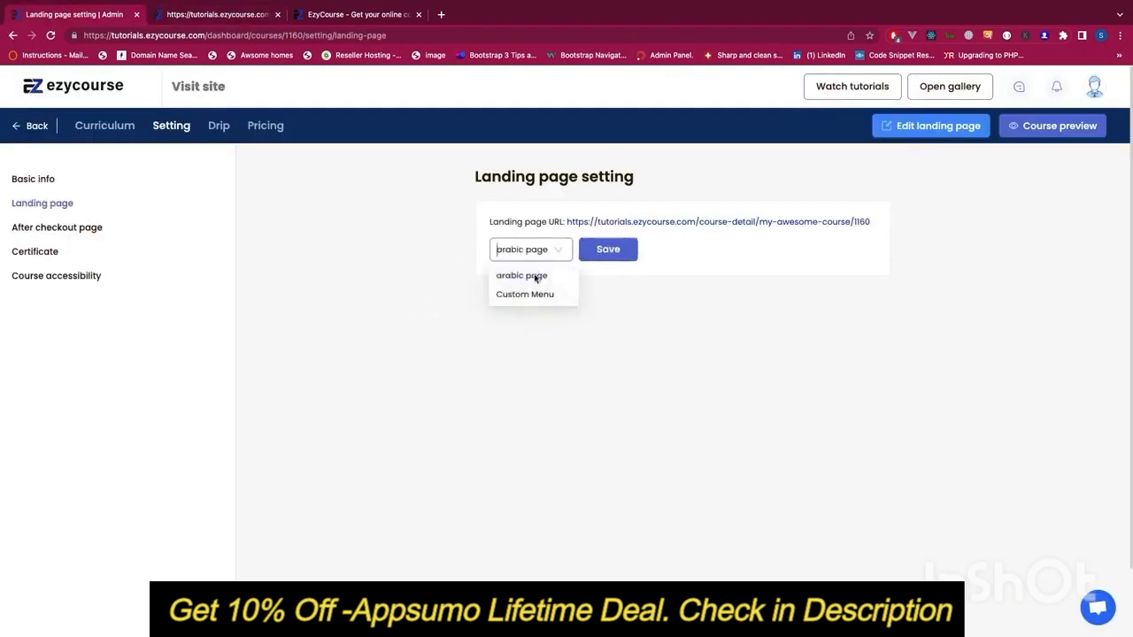
click(635, 255)
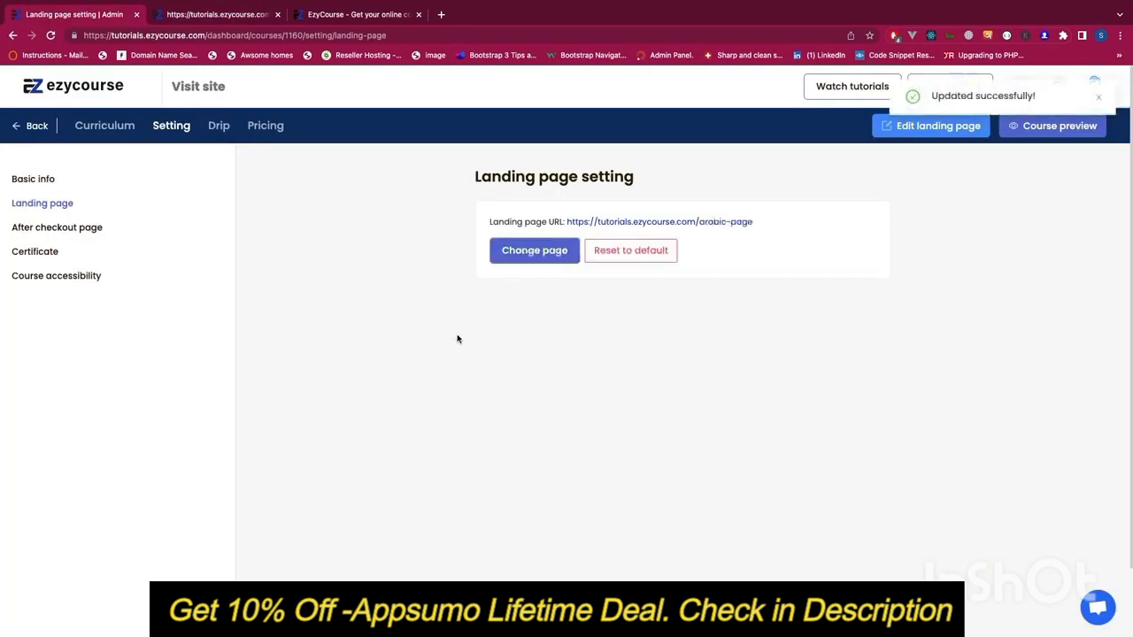
click(625, 223)
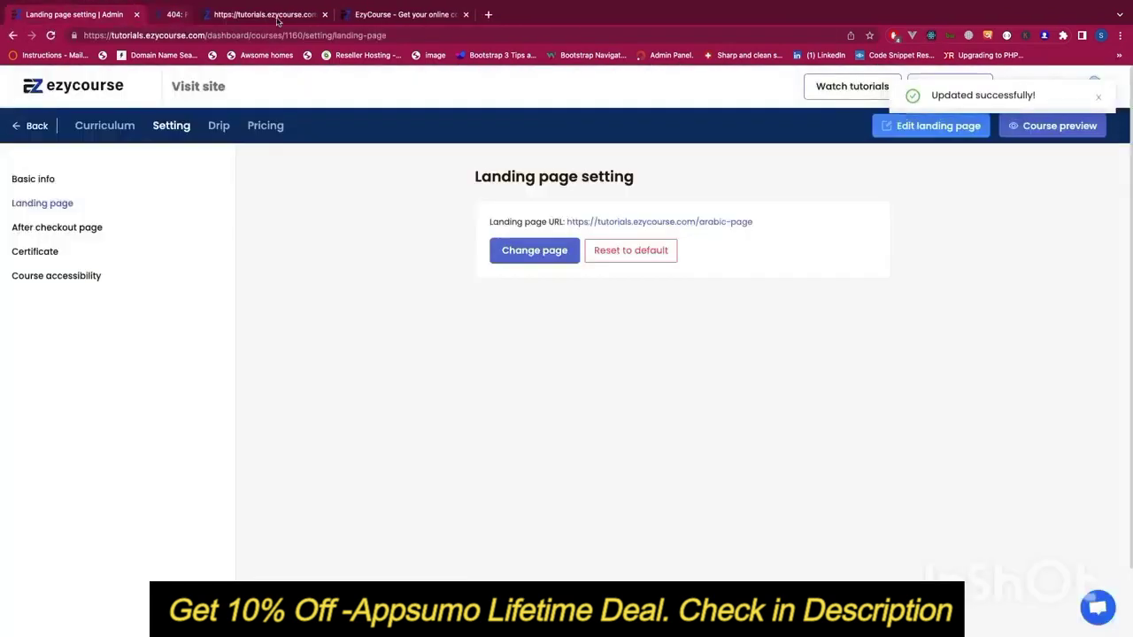
click(277, 14)
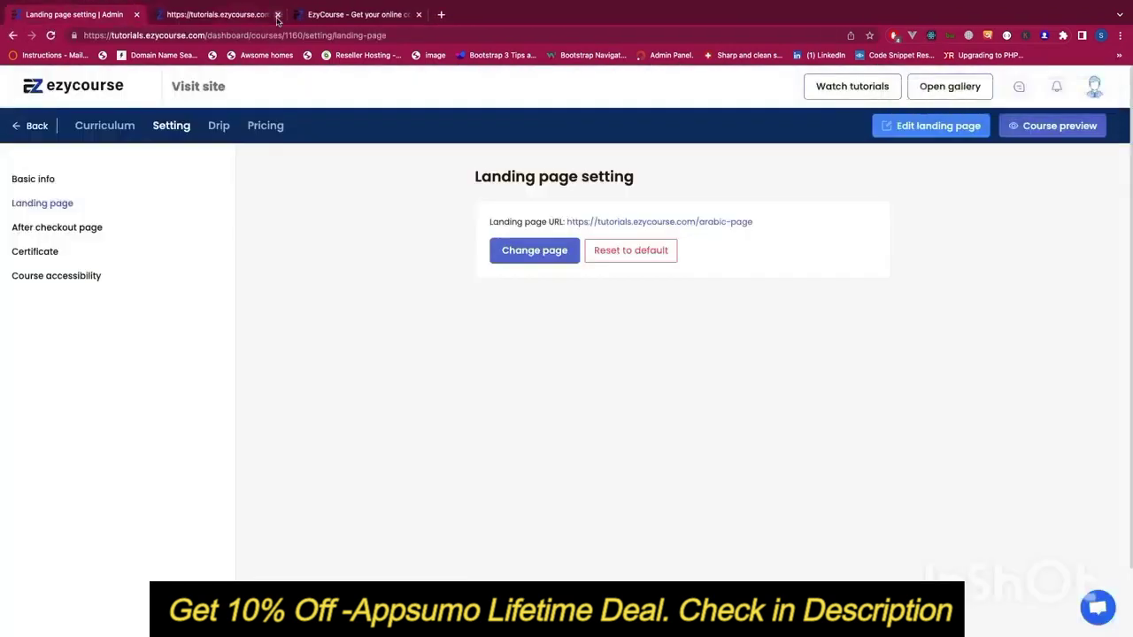
click(631, 259)
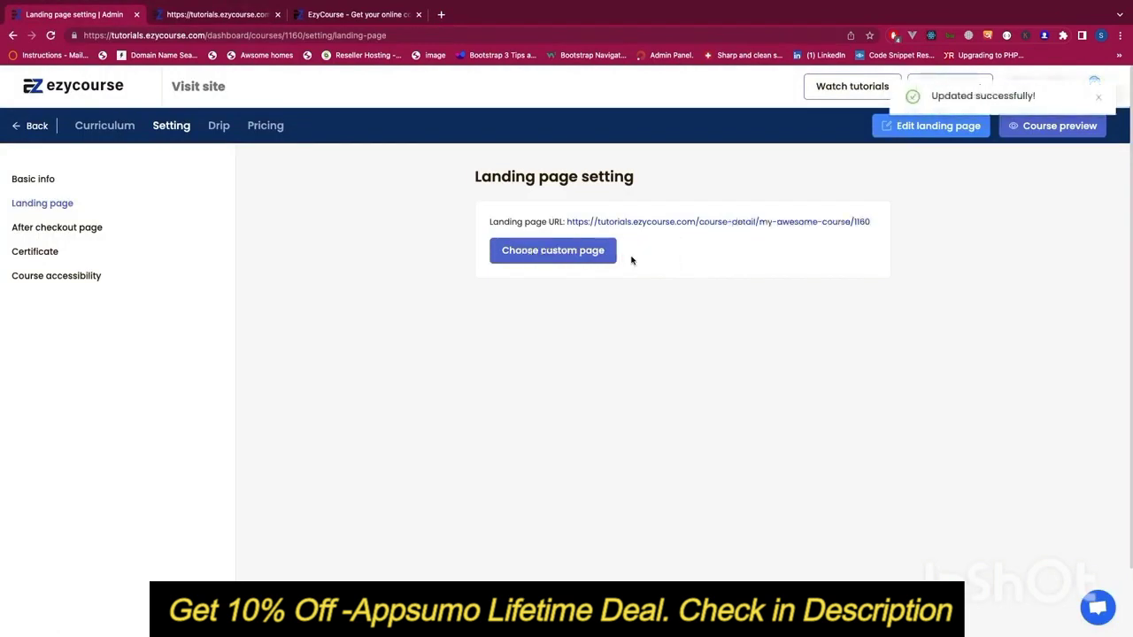
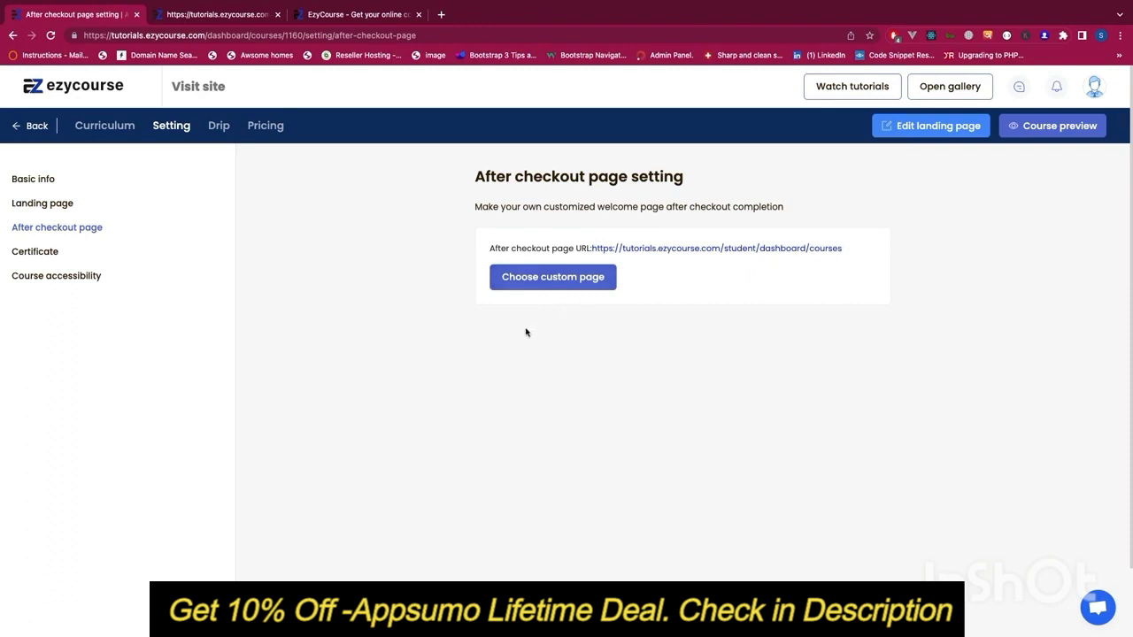
Examine the custom page choices available for the course's after checkout page.
click(545, 281)
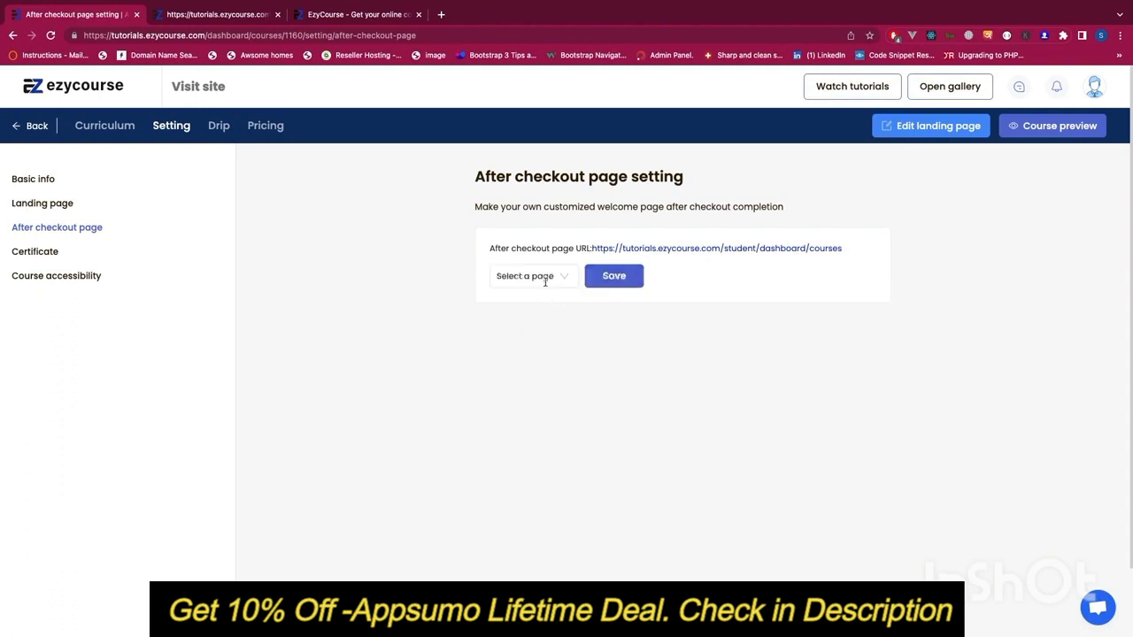
click(545, 282)
click(520, 382)
Try providing a certificate at the end of the course, with "Untitled" as the certificate.
click(39, 253)
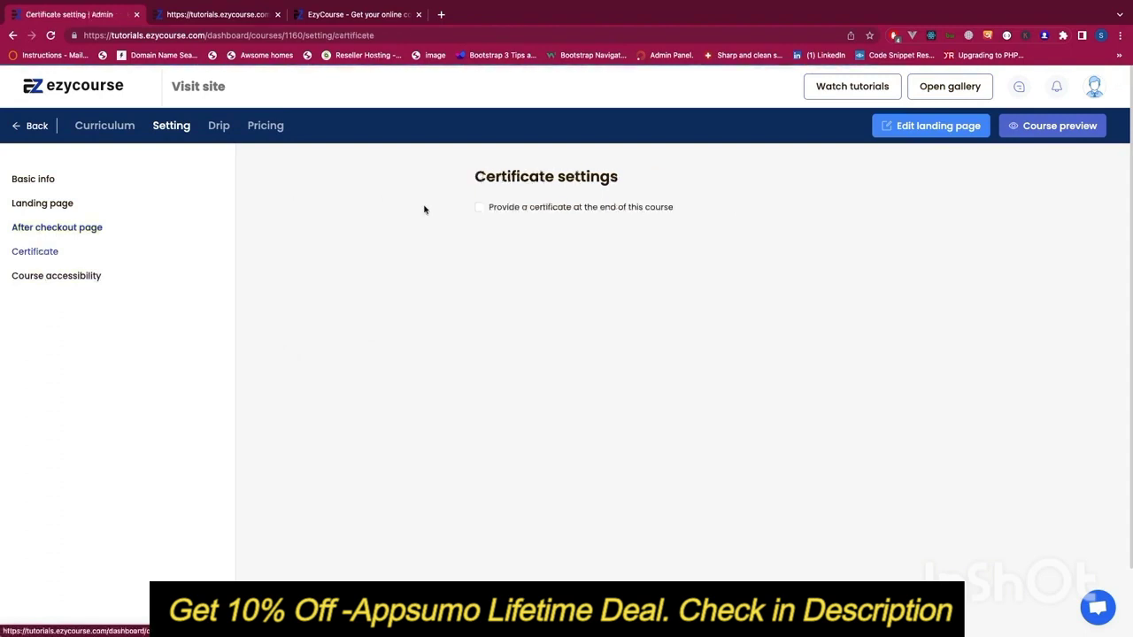
click(478, 208)
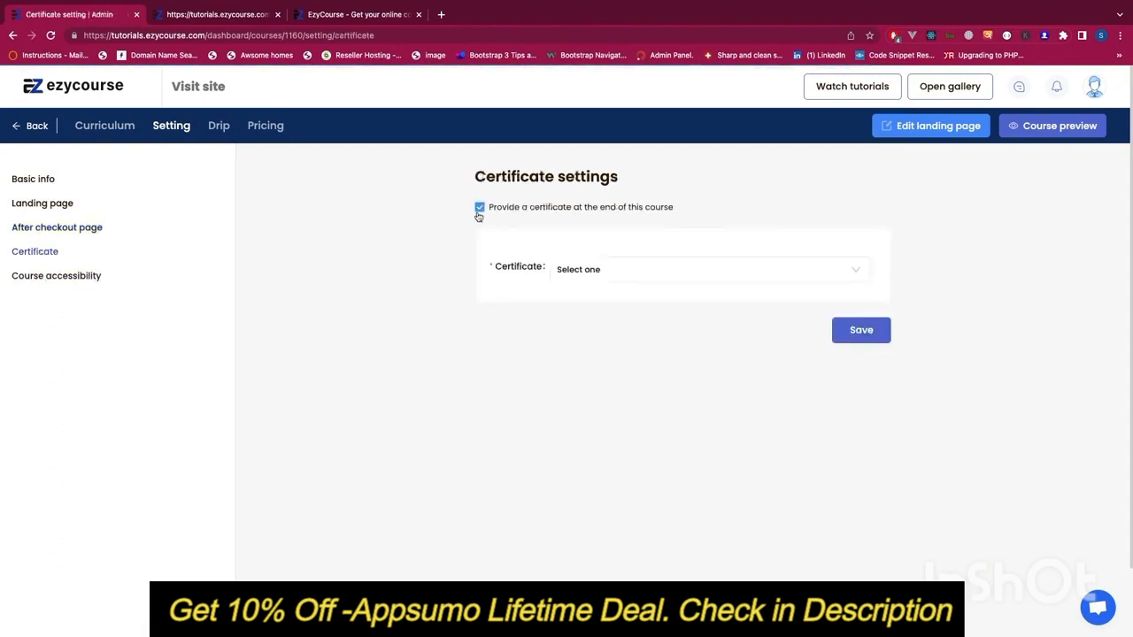
click(568, 278)
click(519, 363)
click(632, 281)
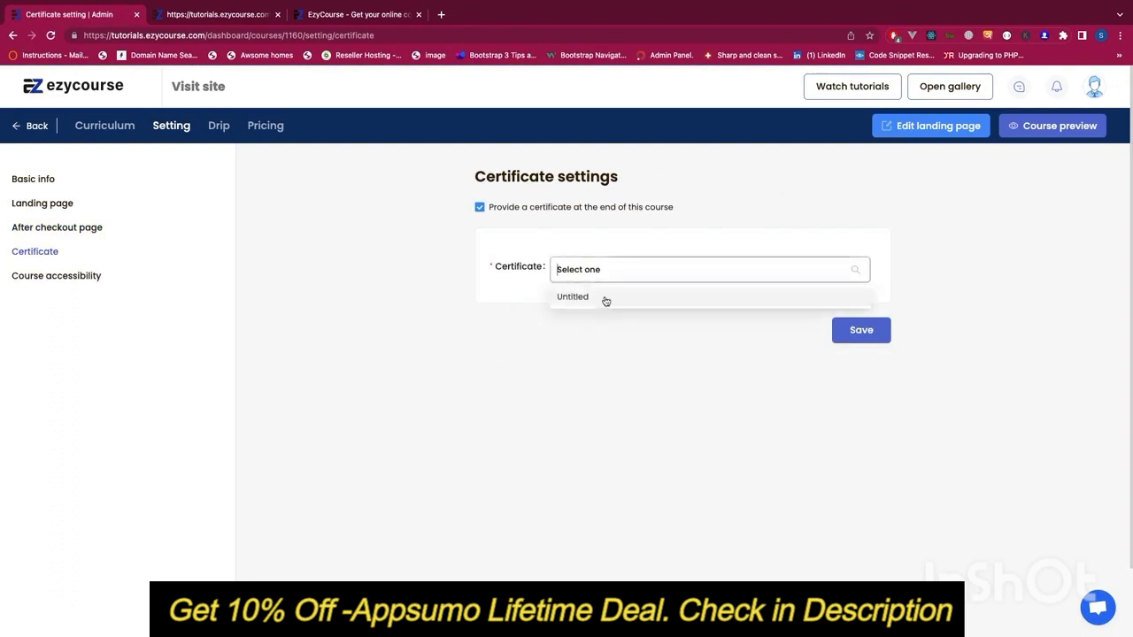
click(606, 299)
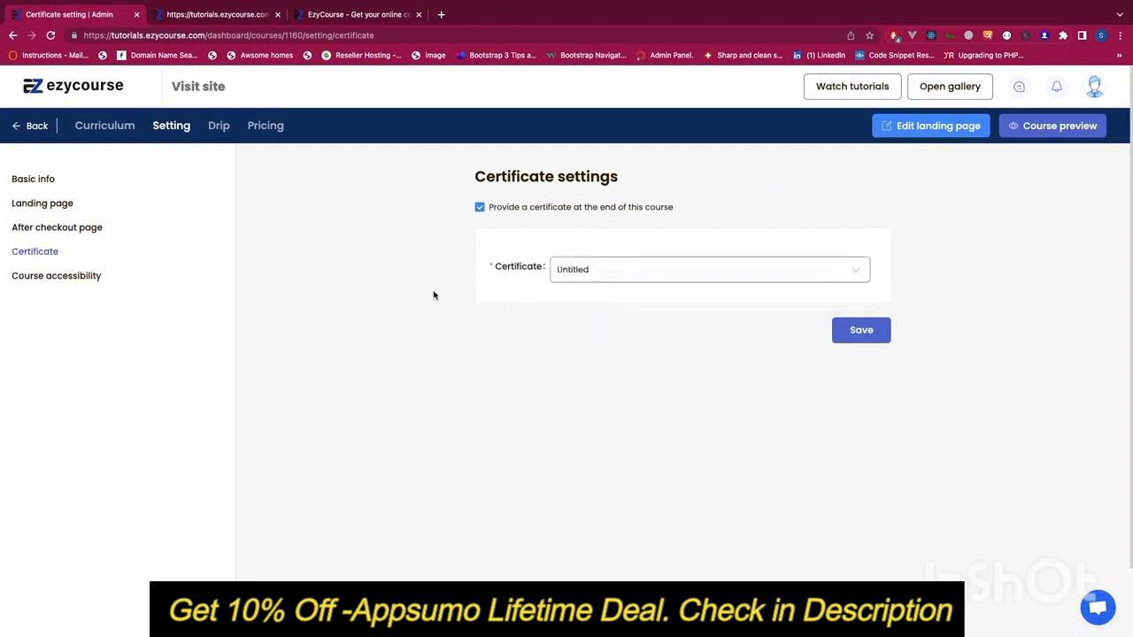
click(615, 271)
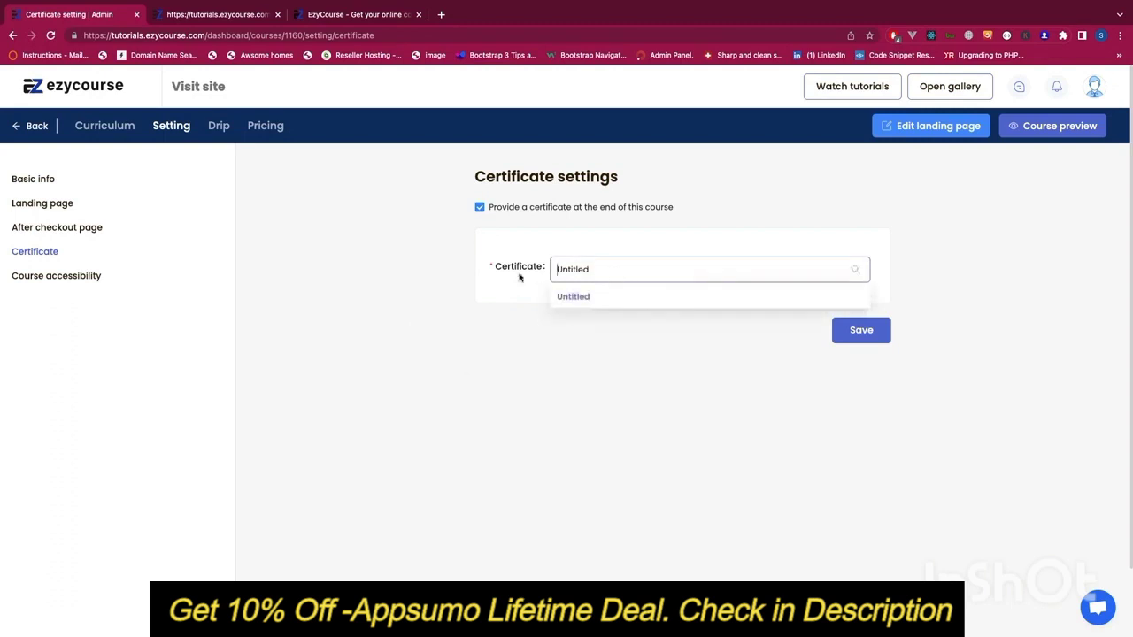
click(456, 424)
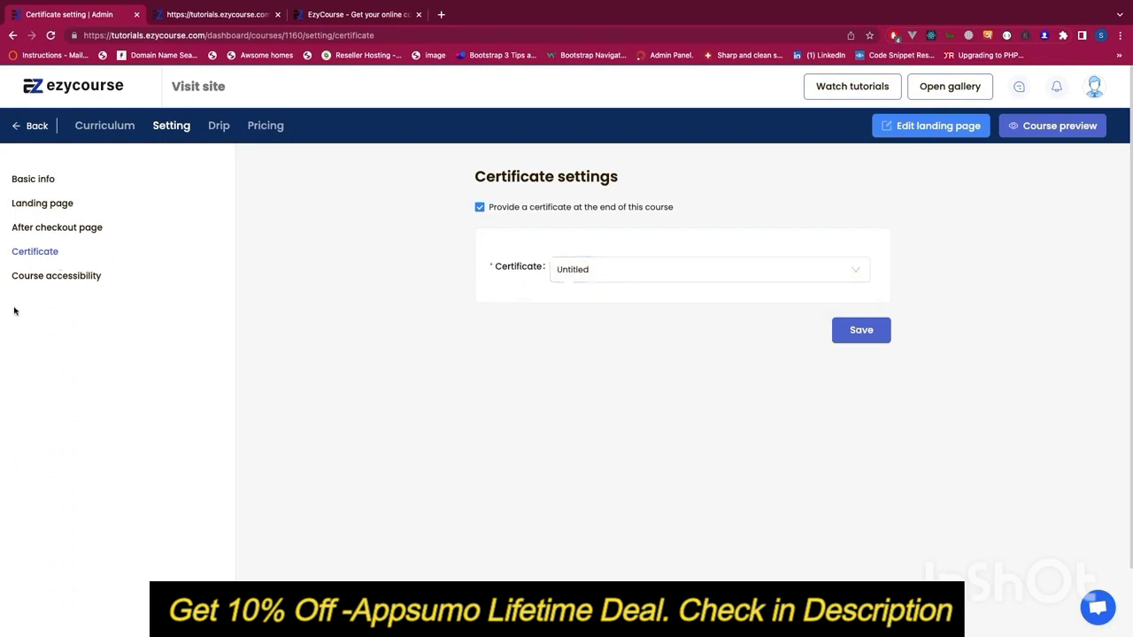
Set the course's access to Public and its status to Published, and save the accessibility settings.
click(32, 277)
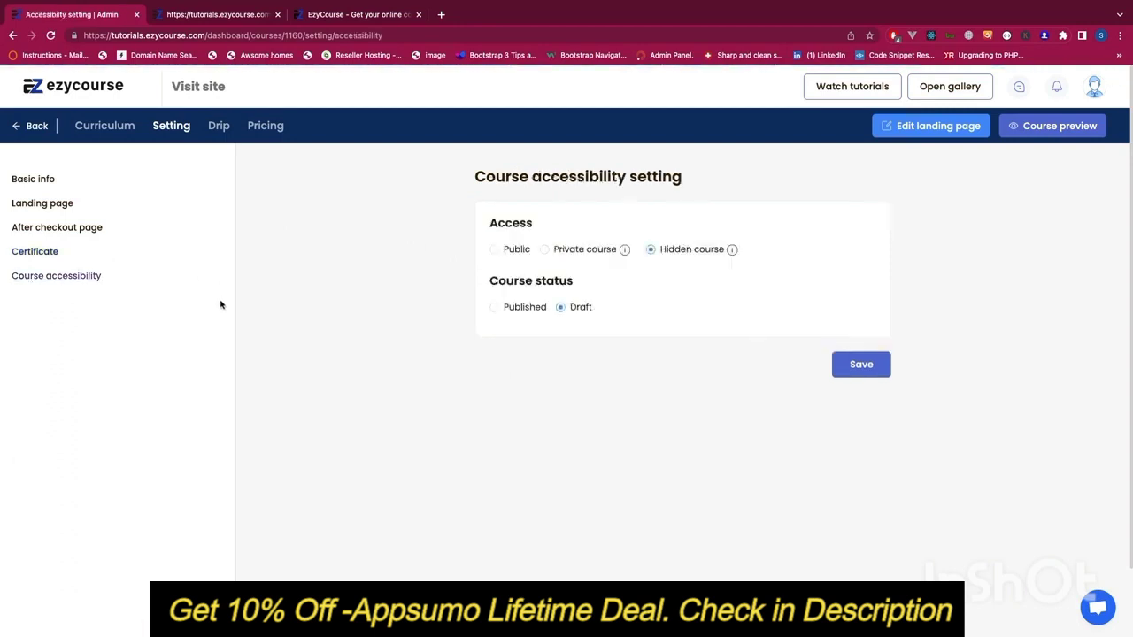
click(522, 253)
click(513, 316)
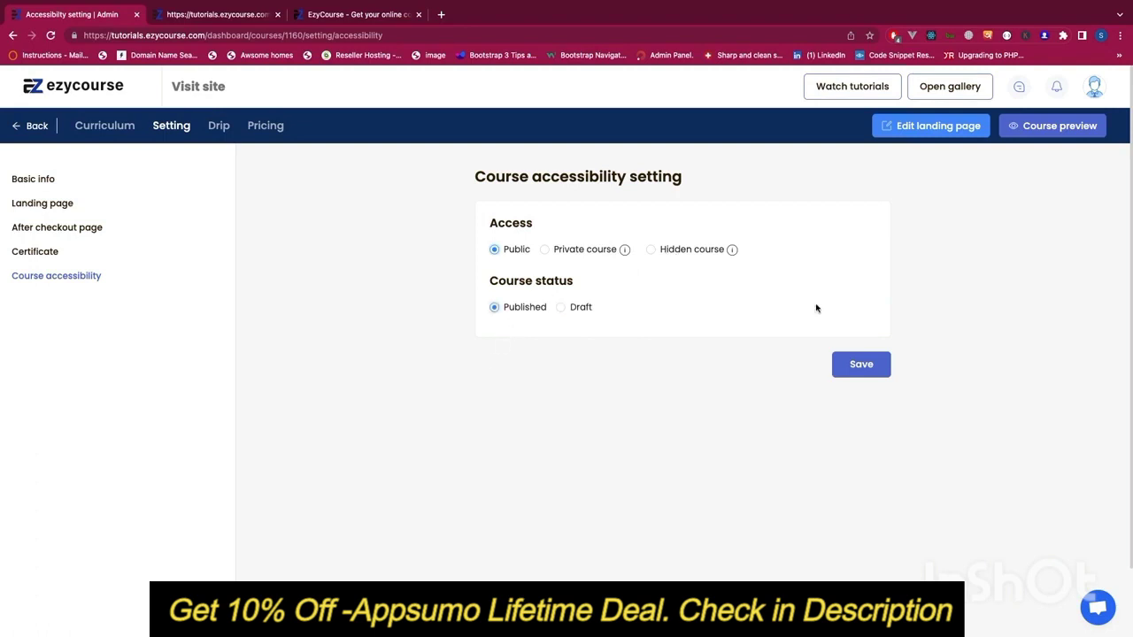
click(860, 370)
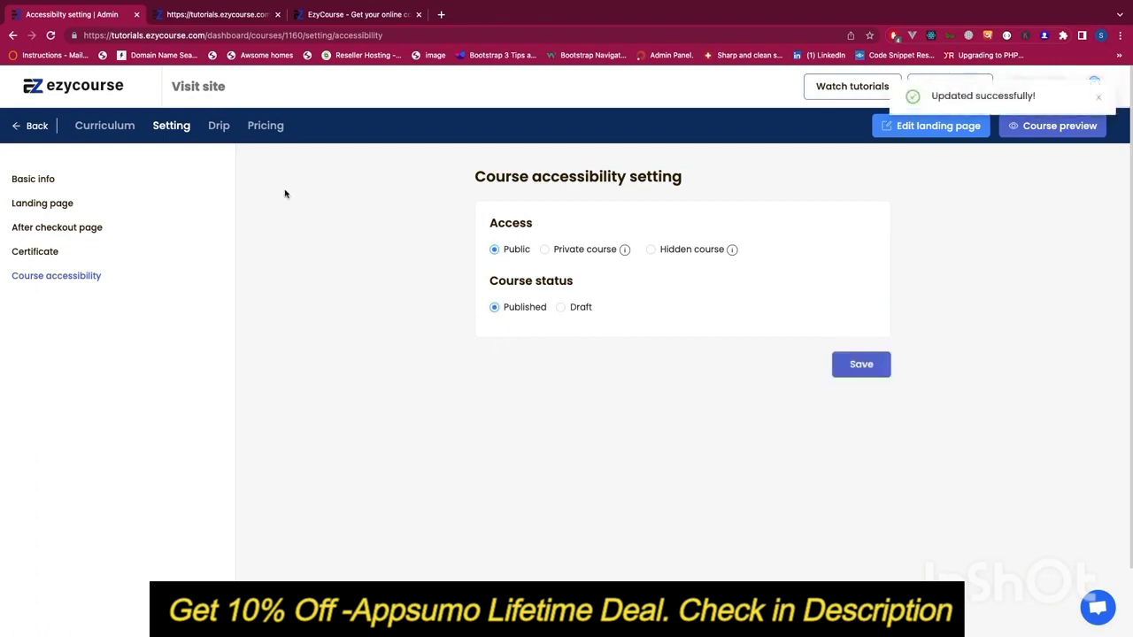
Make the "video lesson" in chapter 1 a free preview lesson and update it.
click(112, 130)
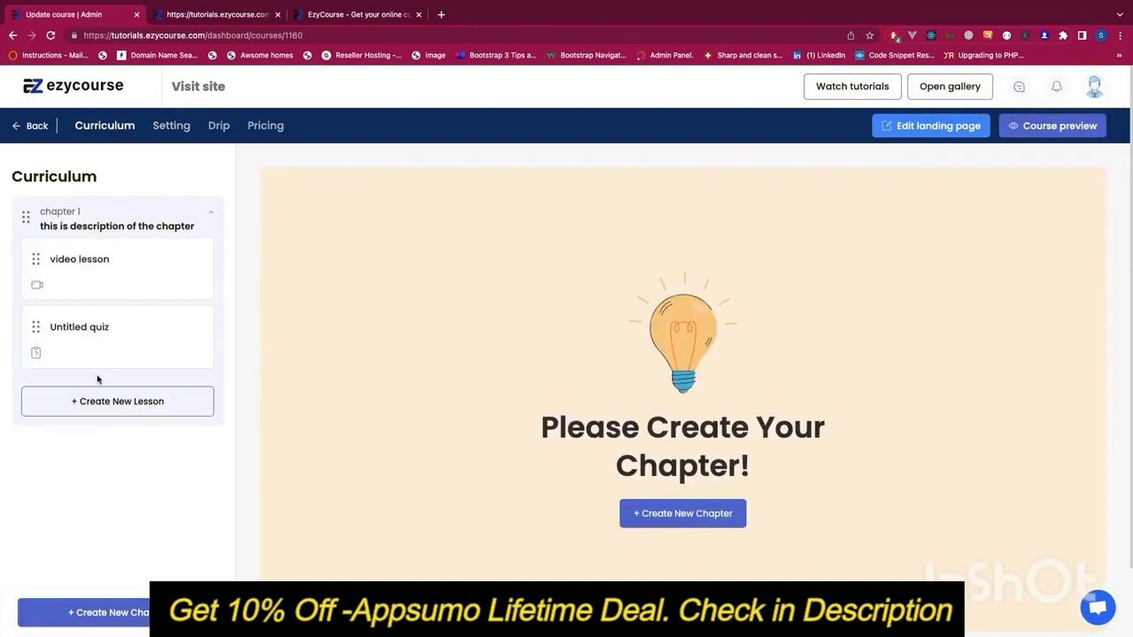
click(113, 280)
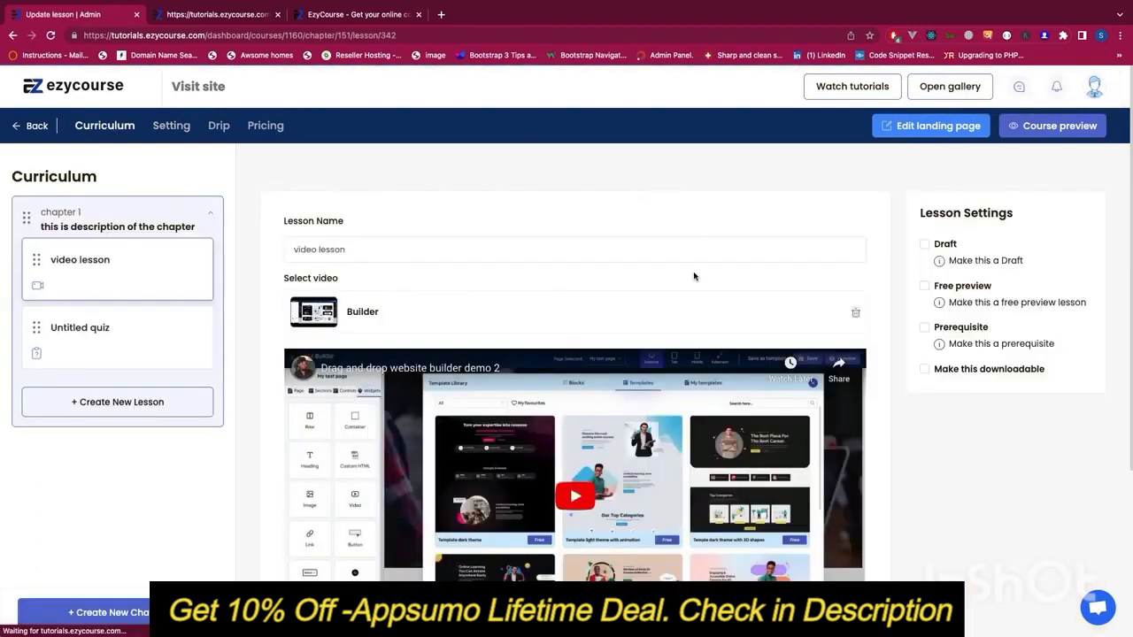
click(924, 285)
scroll(921, 386, down, 5)
click(837, 571)
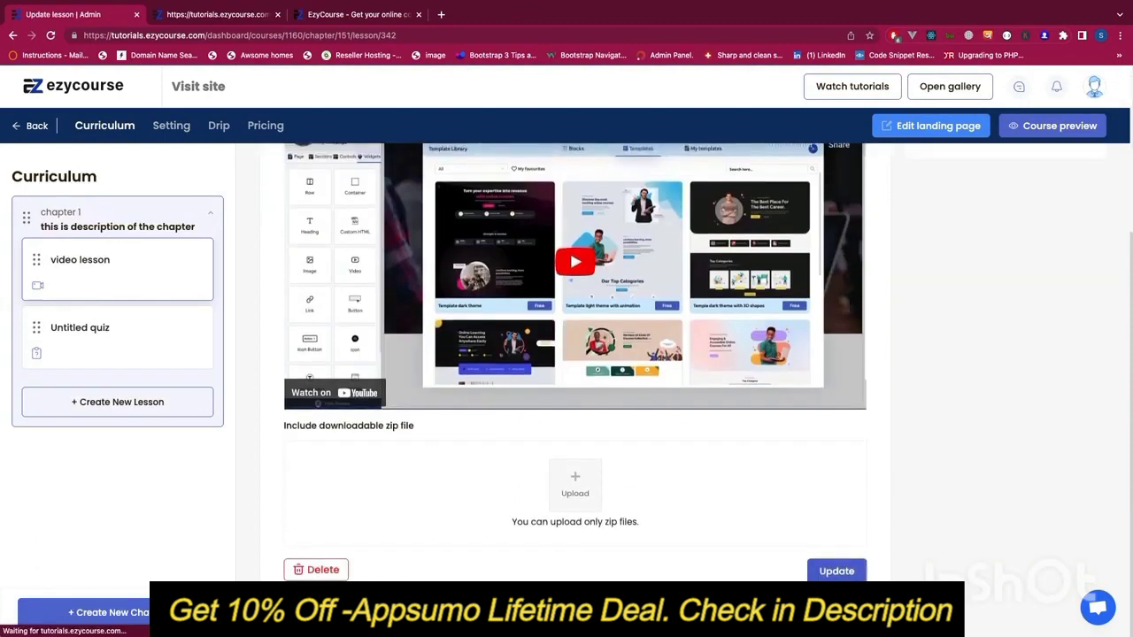
Start a new video lesson in chapter 1 with "Gesture Arena _ Decoding Flutter.mp4" from the gallery.
click(129, 400)
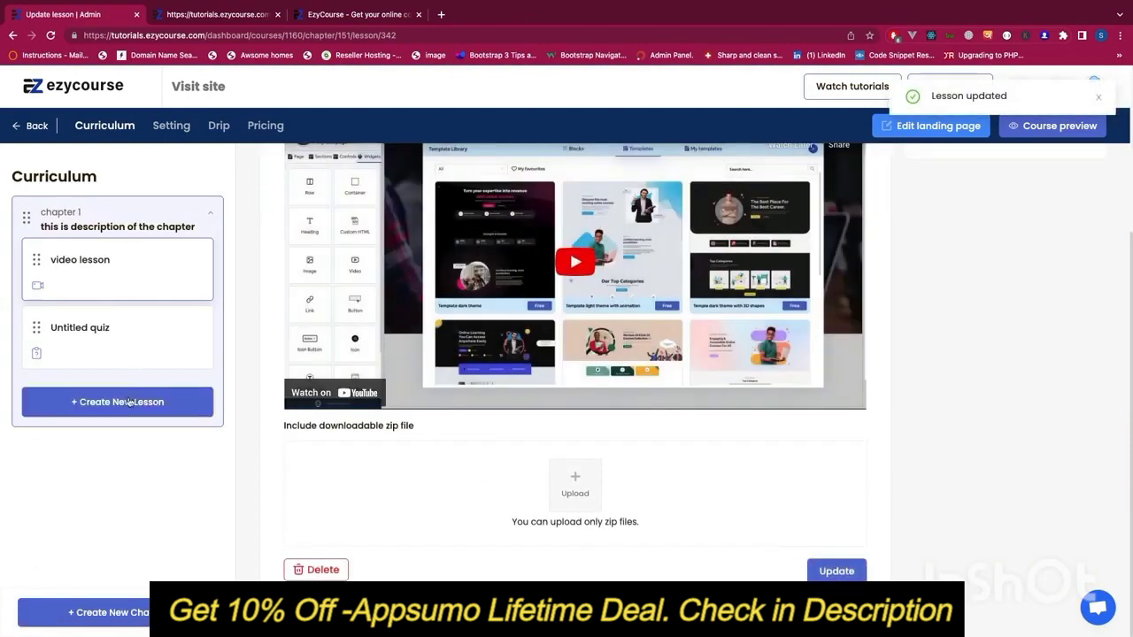
click(370, 292)
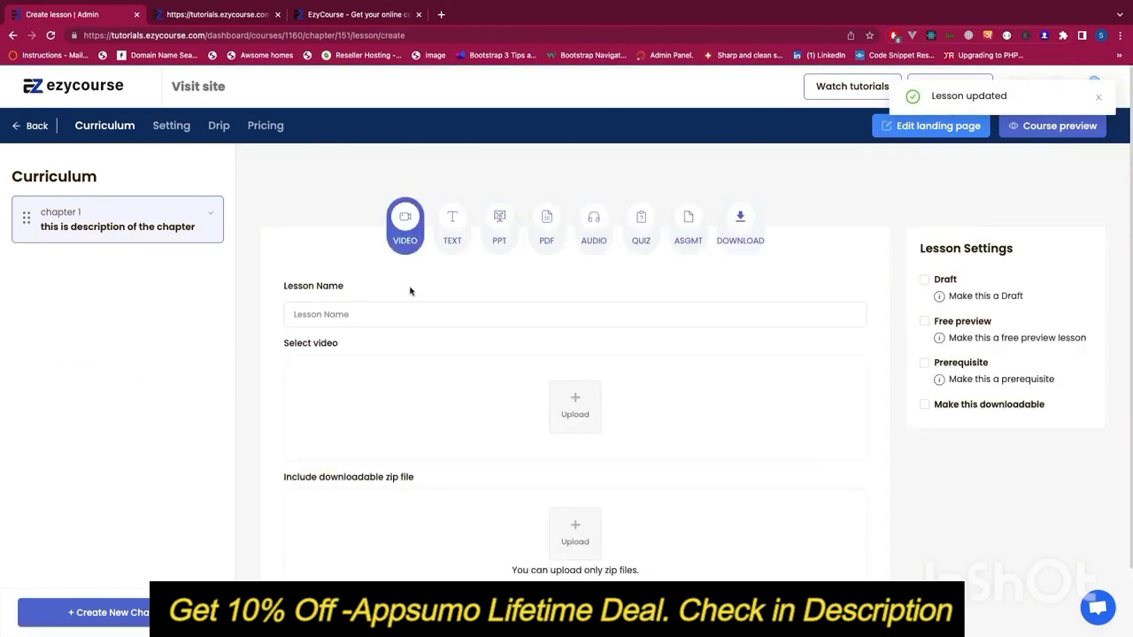
click(542, 400)
click(311, 248)
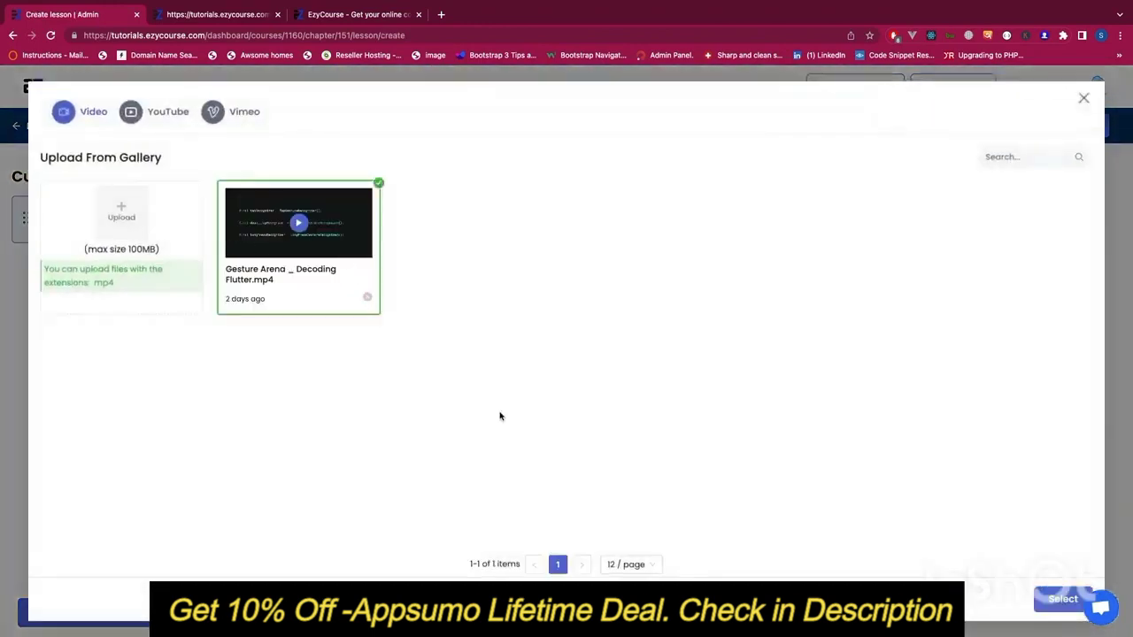
click(1063, 602)
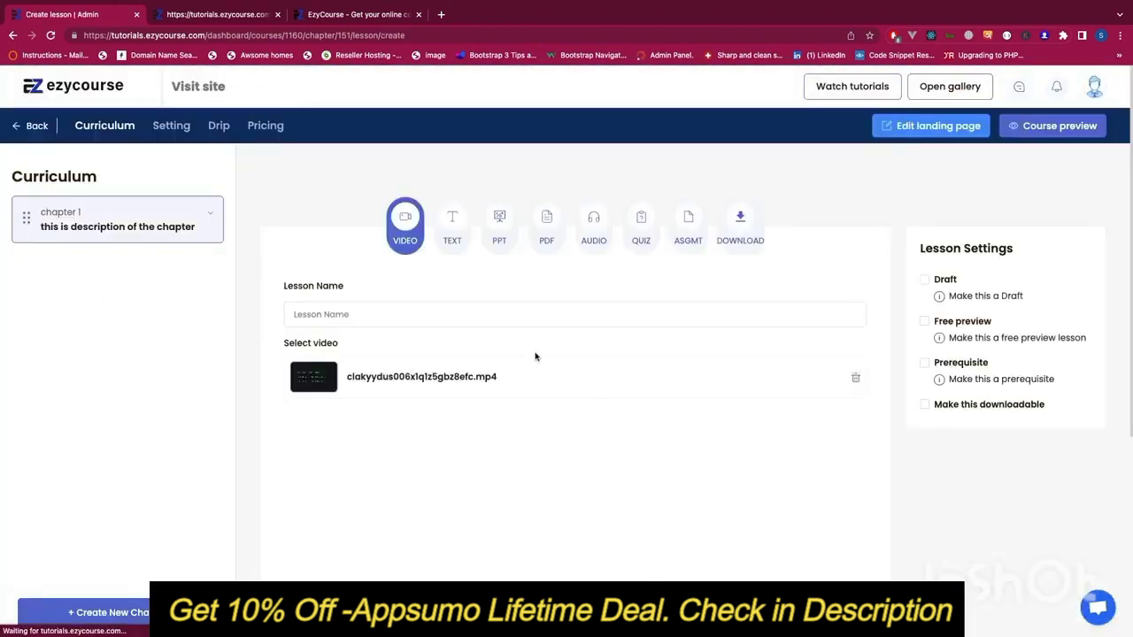
Name the new video lesson "lesson", create it, and view it in chapter 1's lesson list.
click(400, 313)
text(lesson)
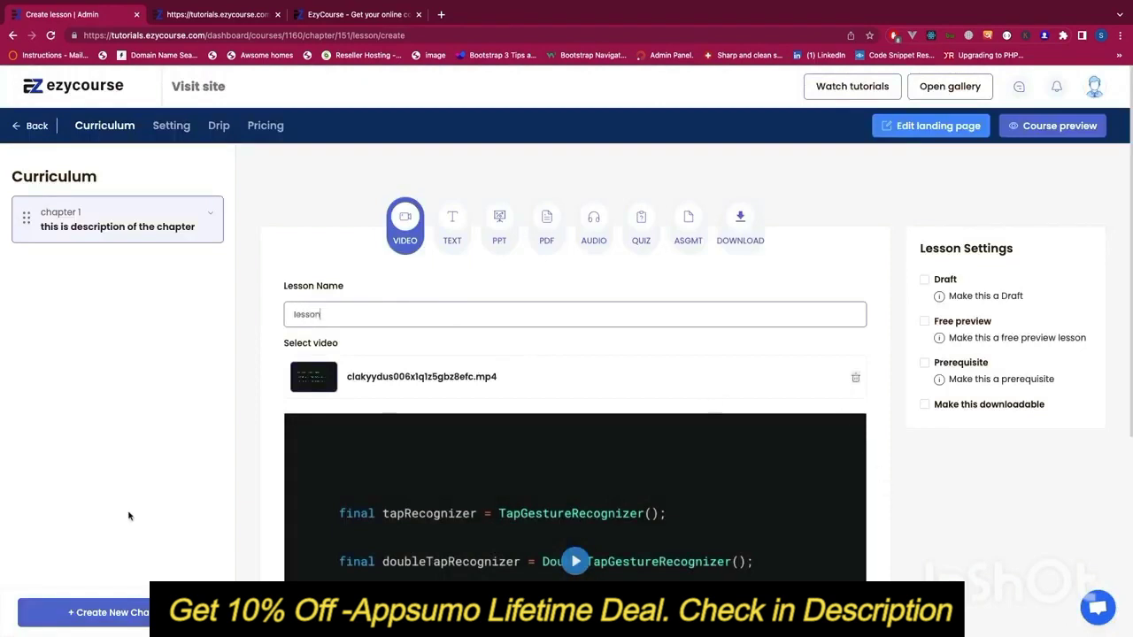
scroll(142, 541, down, 1)
scroll(589, 362, down, 5)
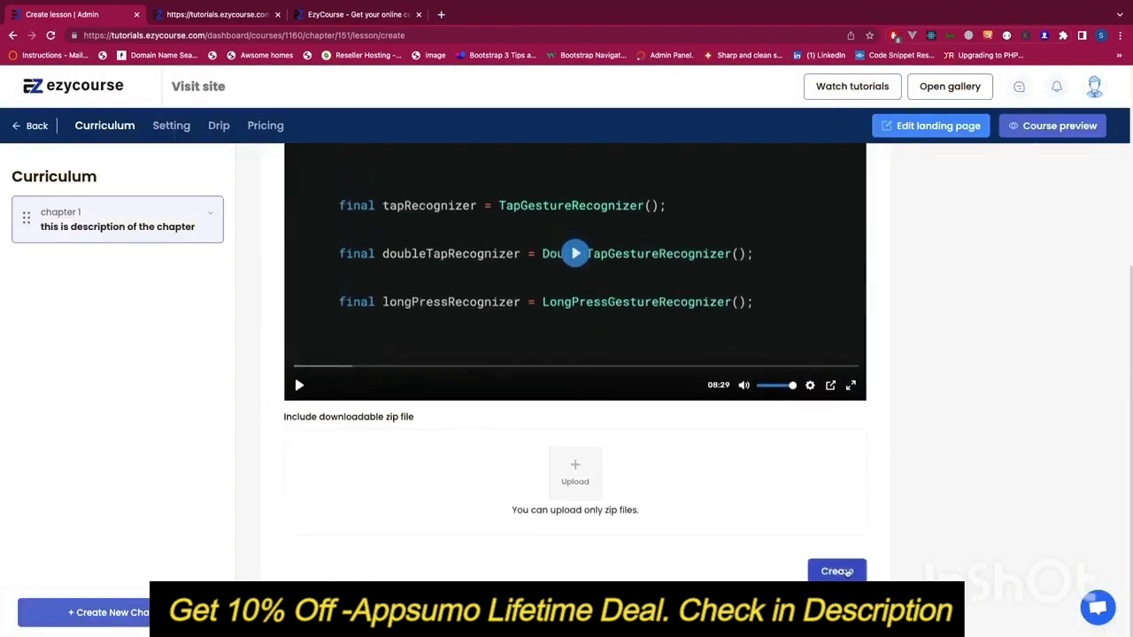
click(837, 567)
scroll(383, 535, down, 1)
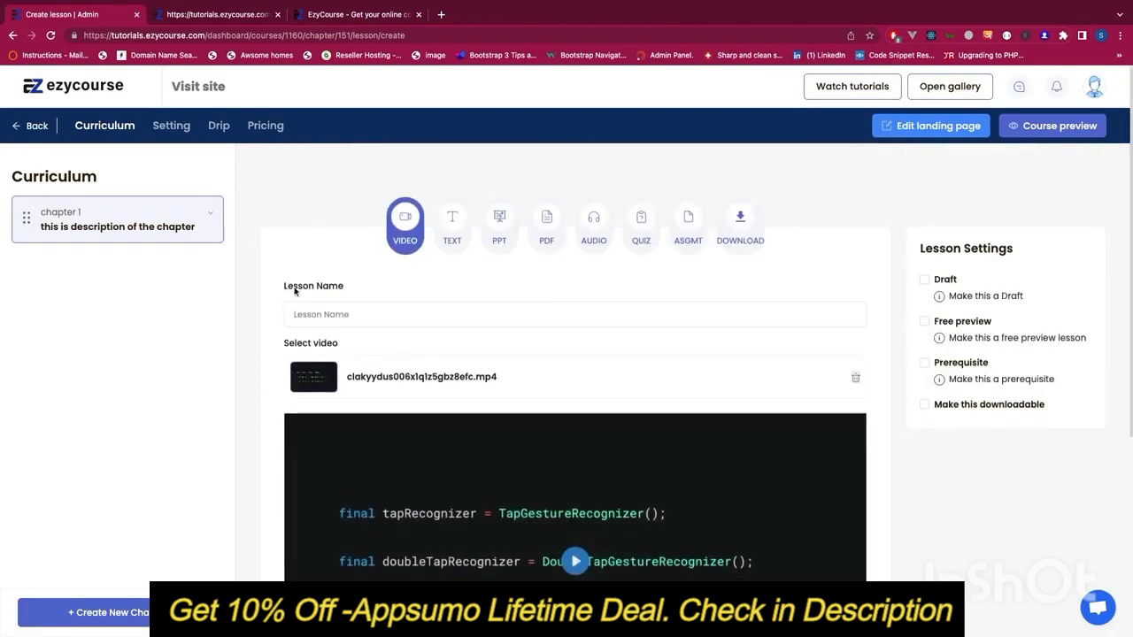
scroll(309, 248, down, 4)
scroll(294, 292, up, 4)
click(168, 228)
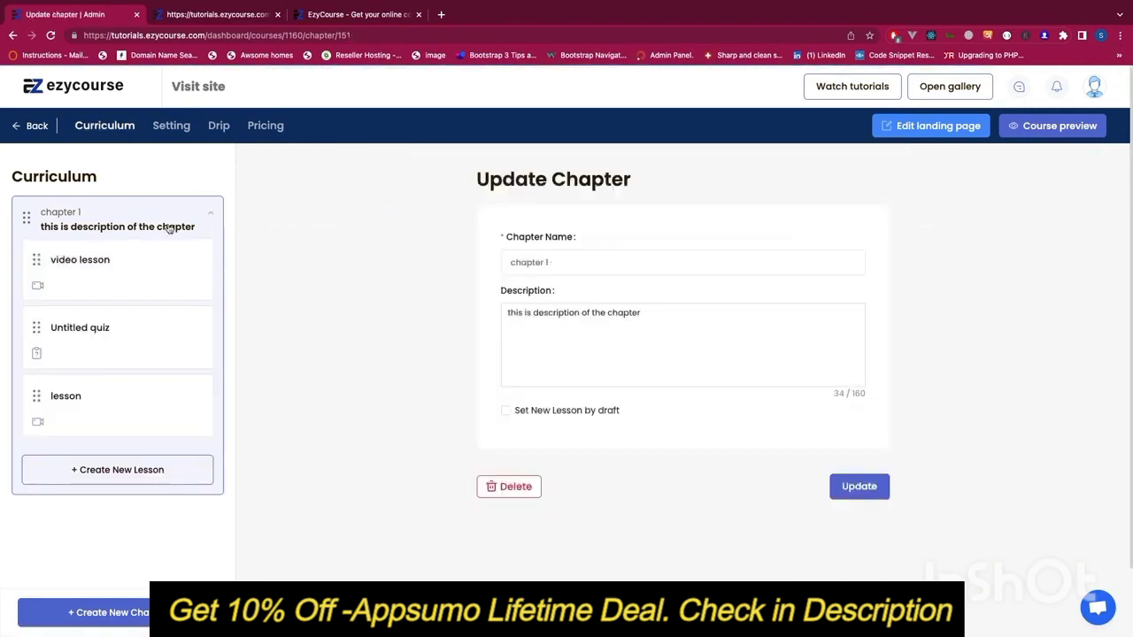
Examine the Immediately and Enrollment based drip types in the course's drip schedule.
click(219, 126)
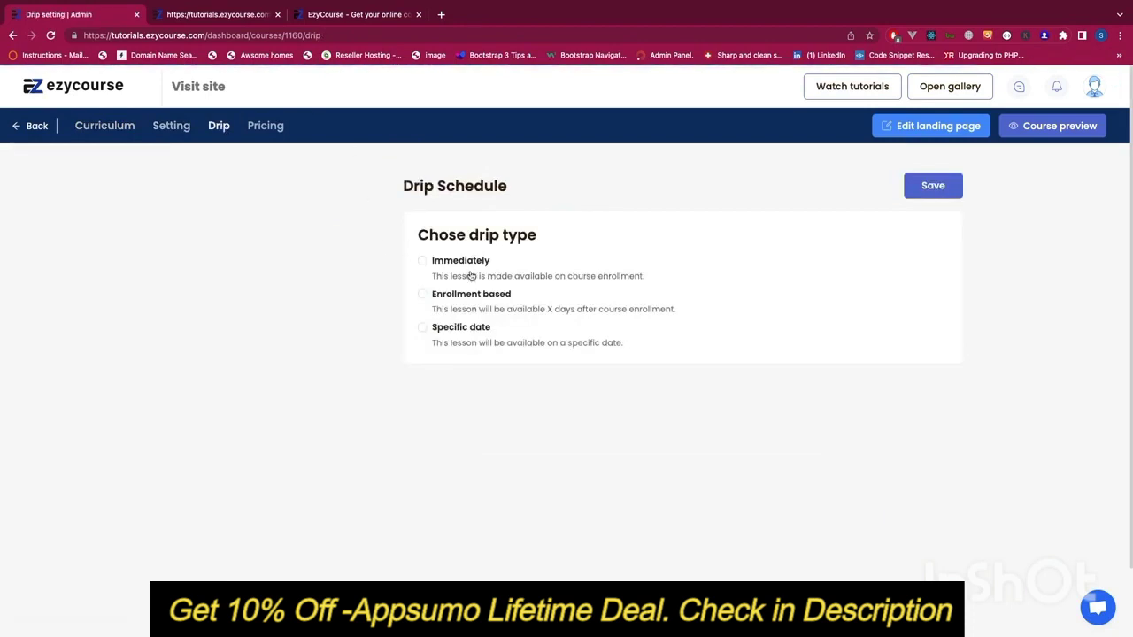
click(471, 276)
click(462, 308)
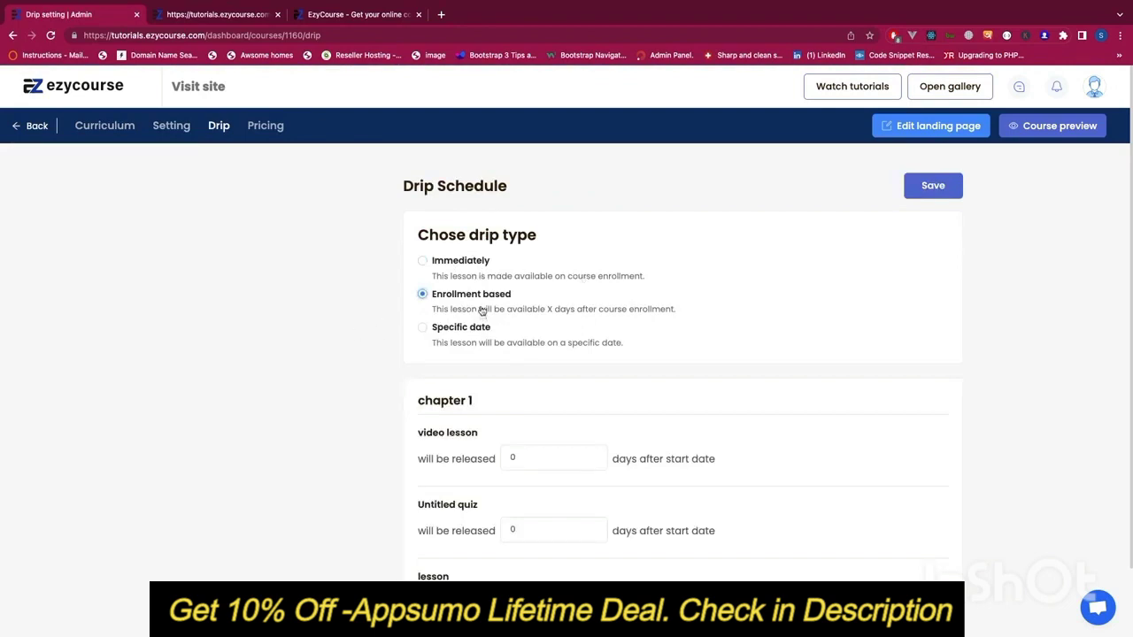
scroll(278, 486, down, 2)
scroll(280, 503, up, 2)
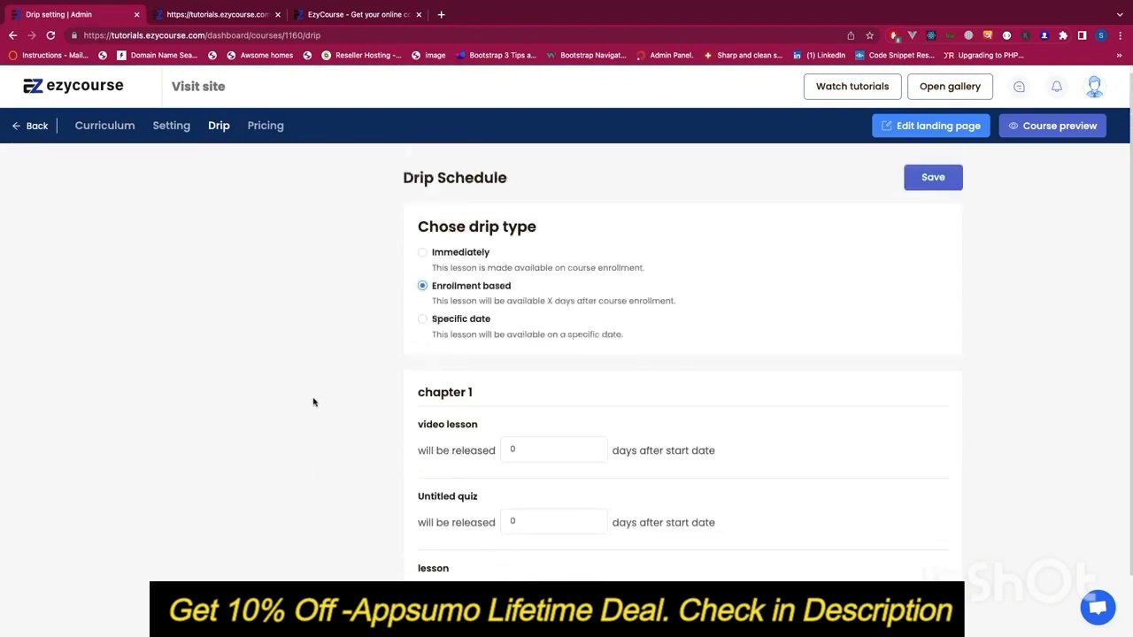
Examine the Specific date drip type and the release date choices for the video lesson and the quiz.
click(462, 321)
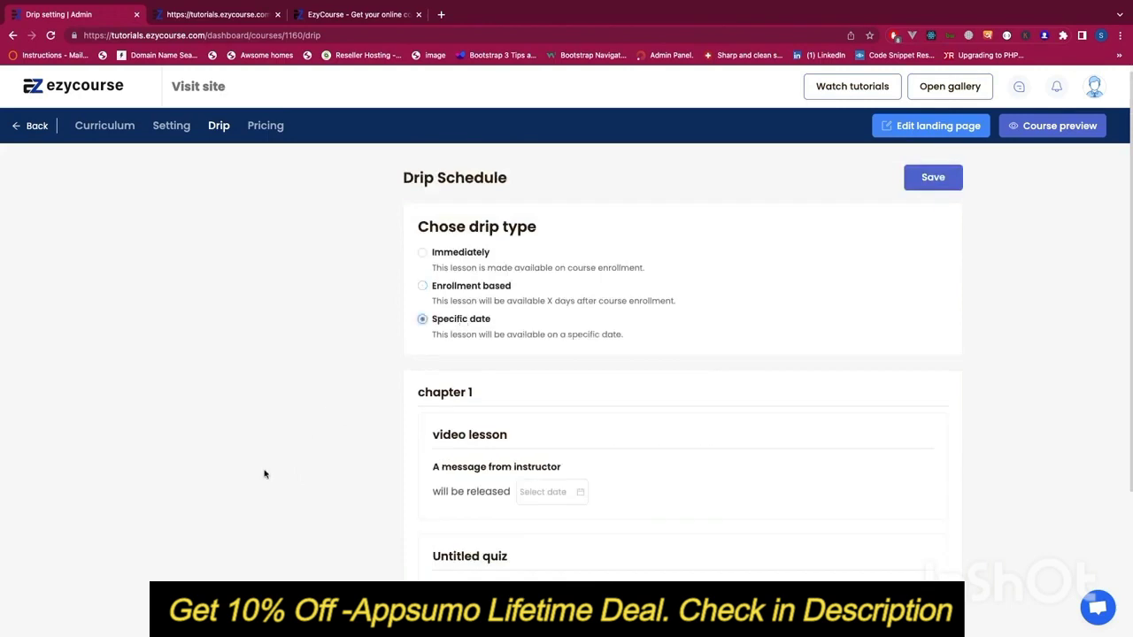
scroll(263, 470, down, 2)
click(536, 292)
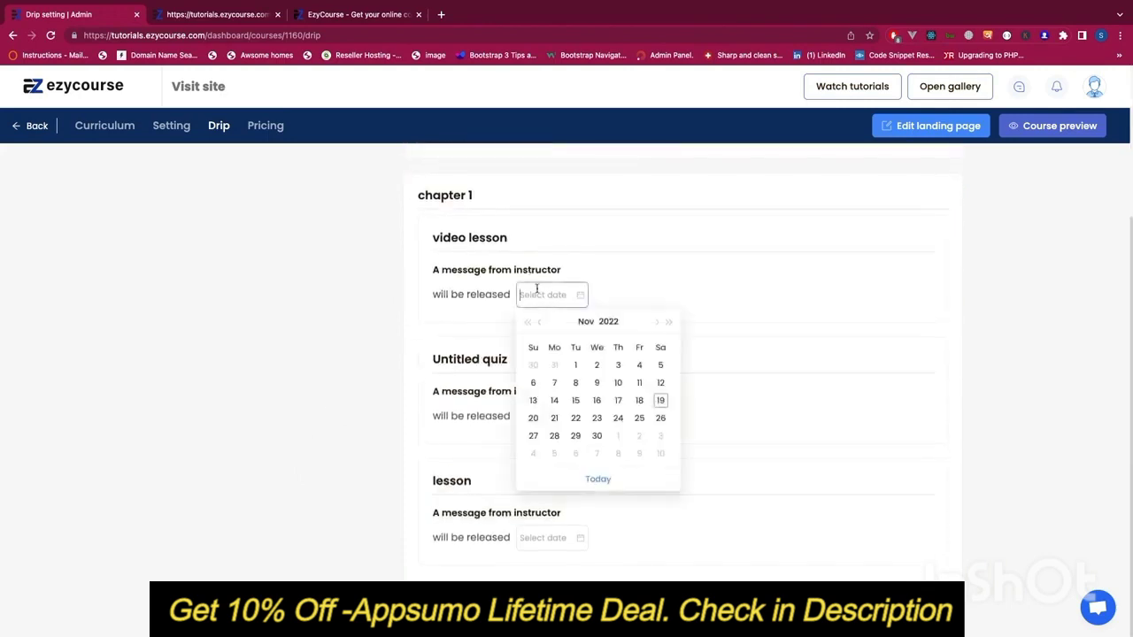
click(394, 350)
click(550, 416)
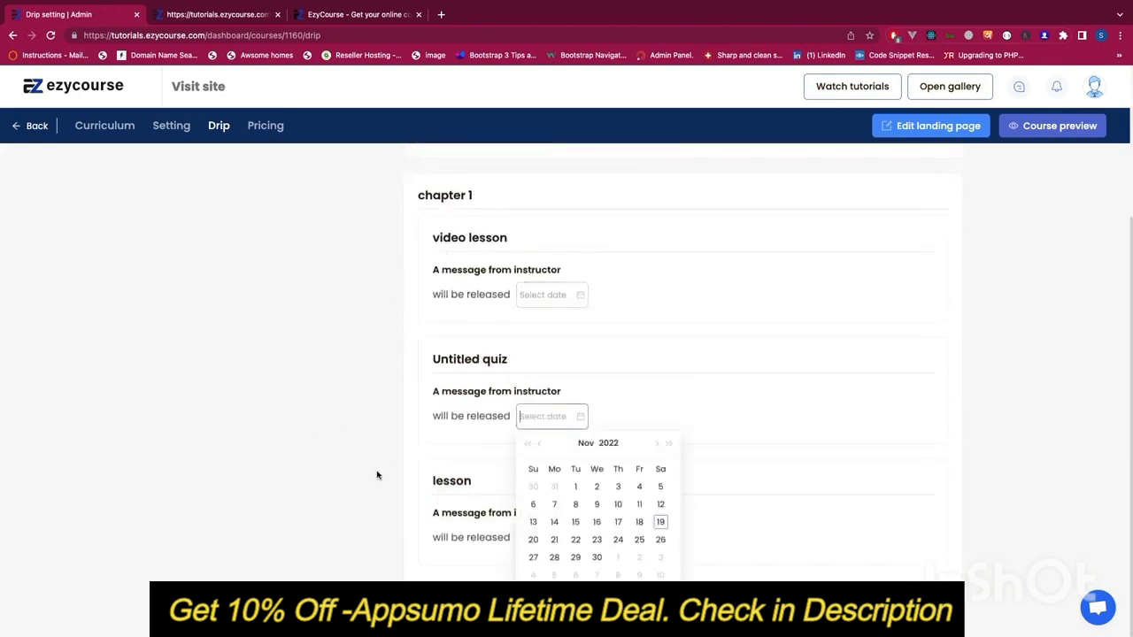
click(377, 473)
scroll(376, 477, up, 2)
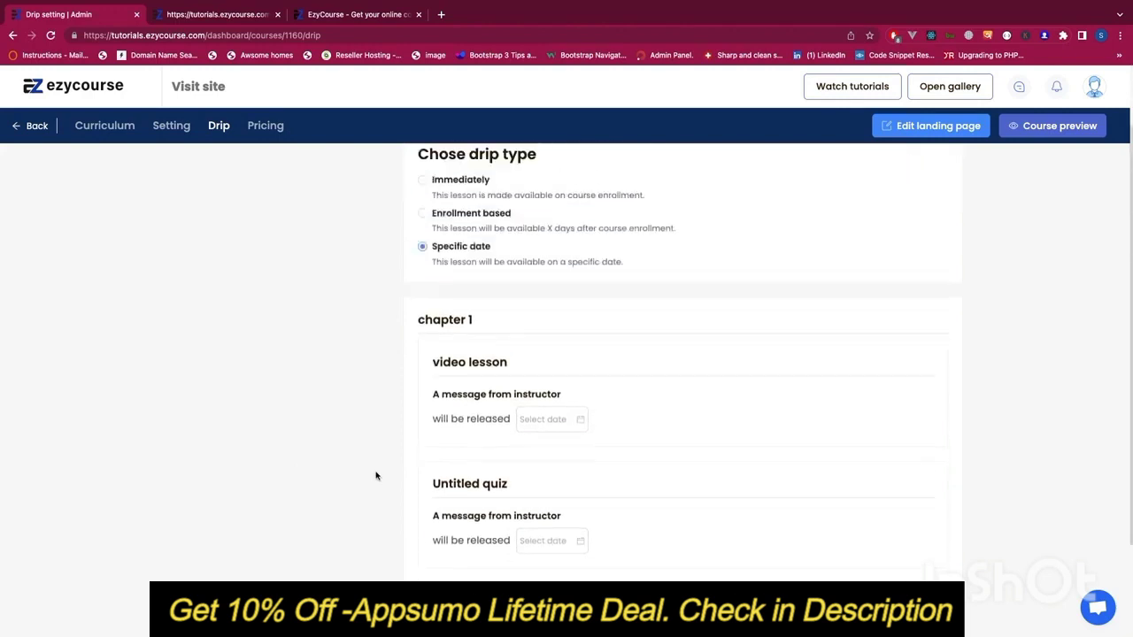
Switch back to the Enrollment based drip type and examine the release days field of each lesson.
click(491, 220)
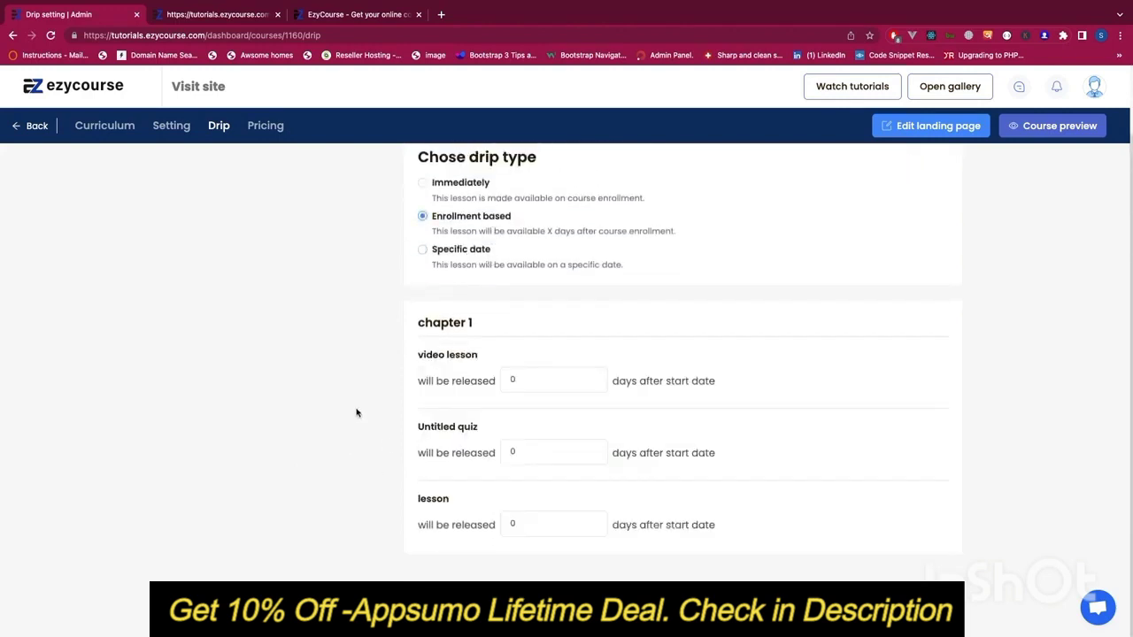
click(550, 383)
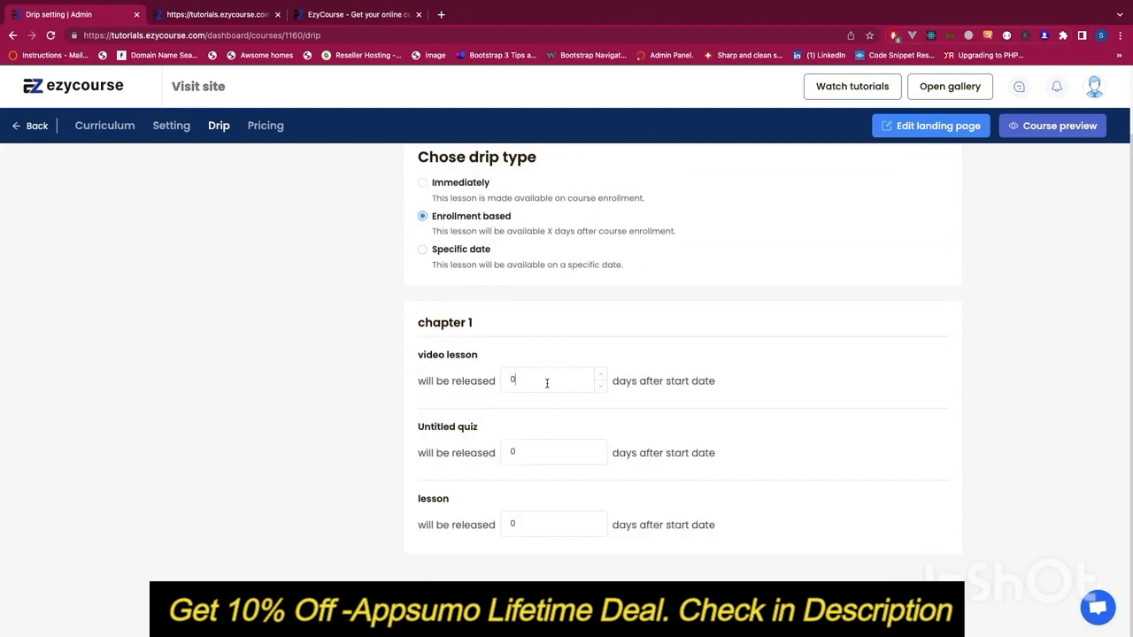
click(411, 404)
scroll(422, 519, up, 2)
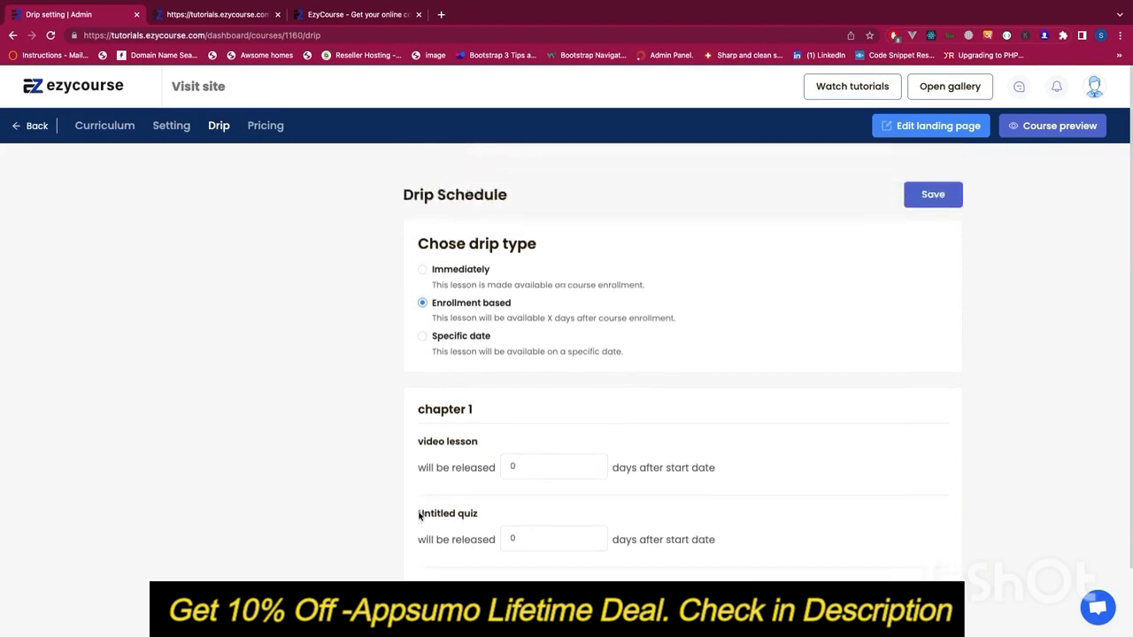
Examine the standard one-time and subscription pricing plans, including the available subscription intervals.
click(265, 131)
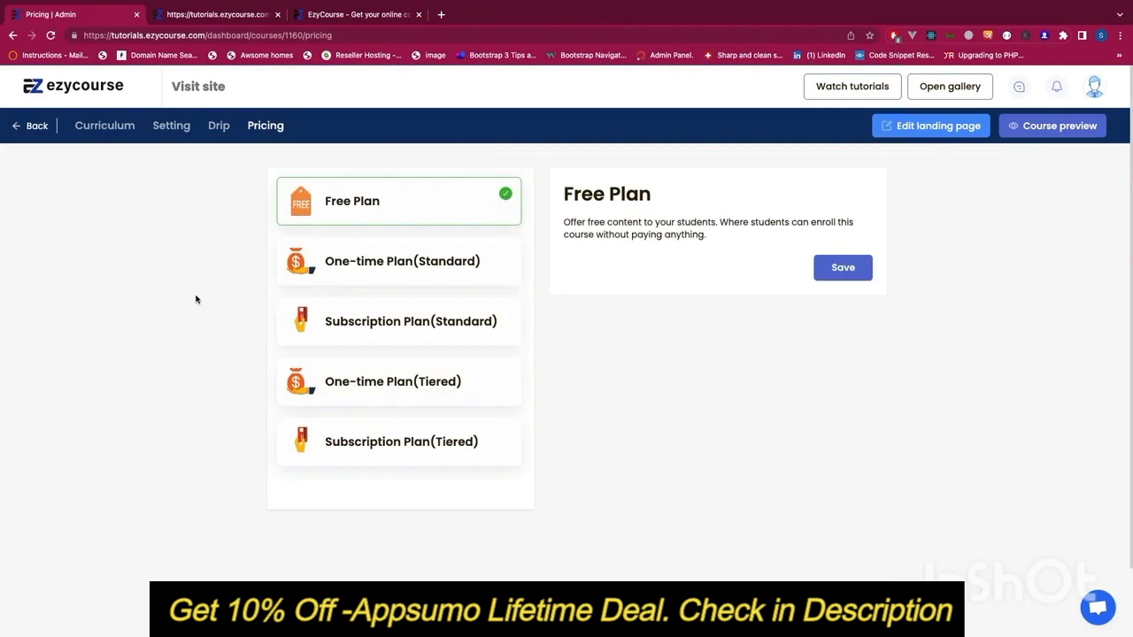
click(387, 282)
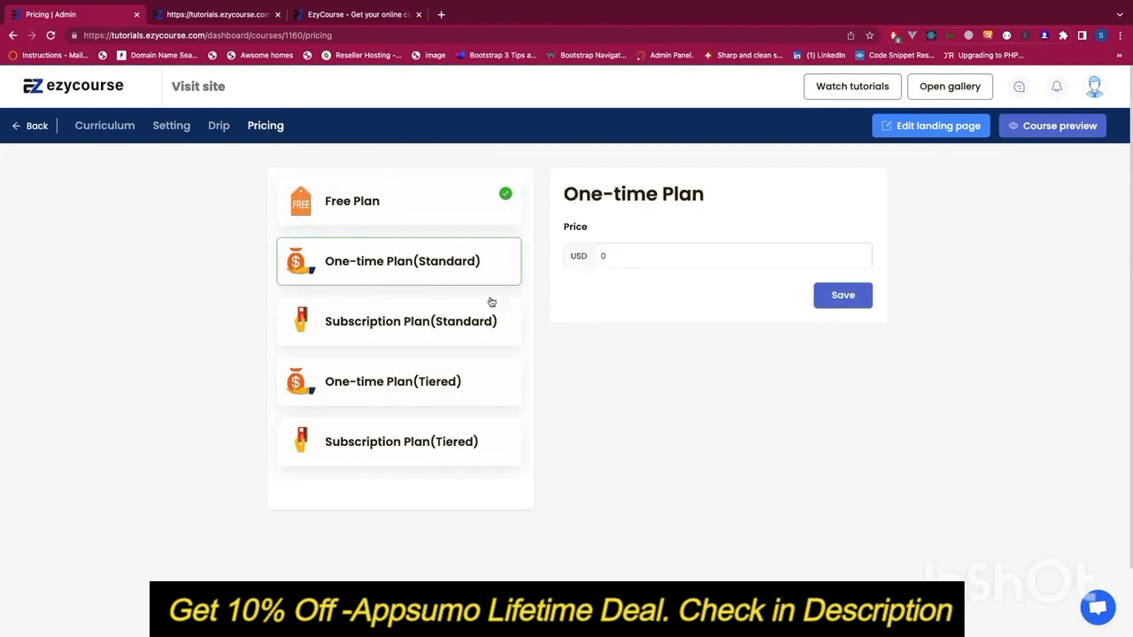
click(410, 326)
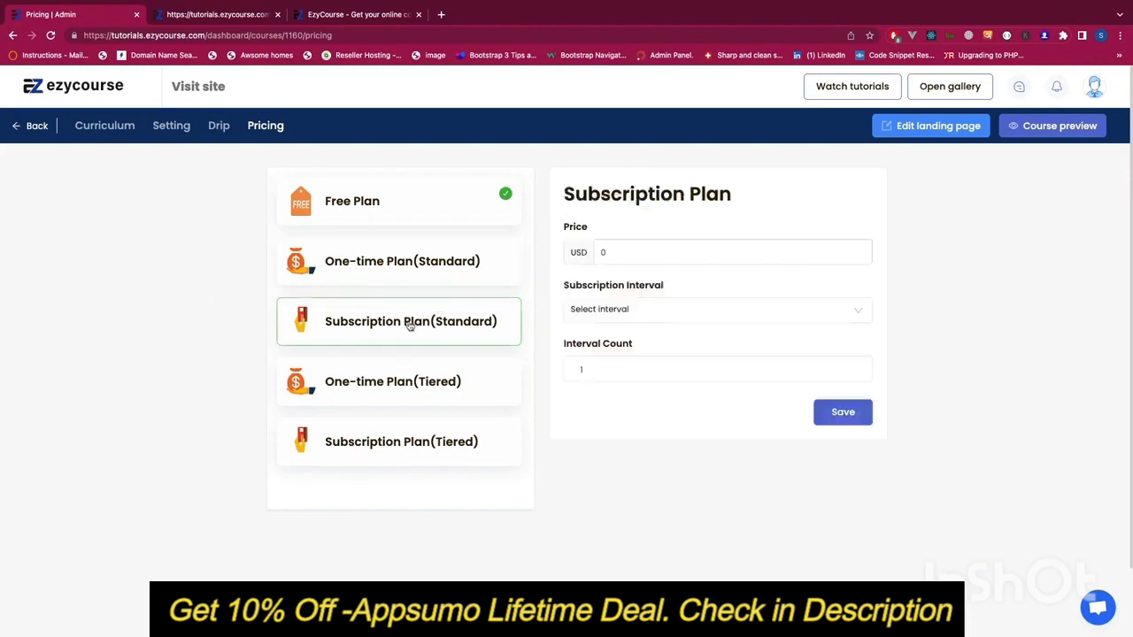
click(621, 311)
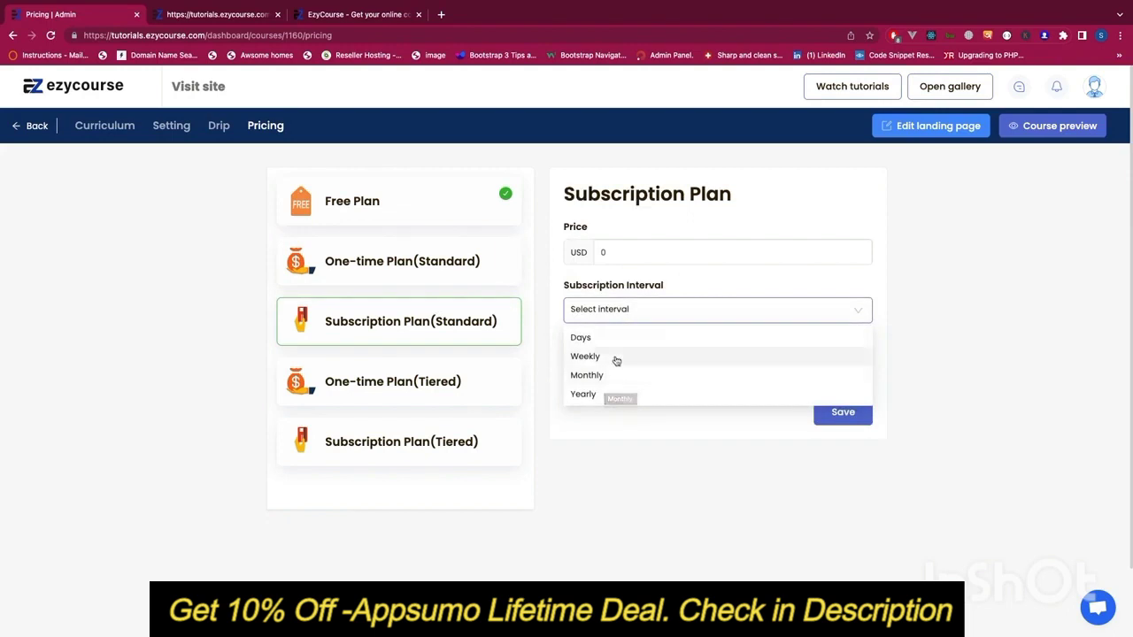
click(594, 432)
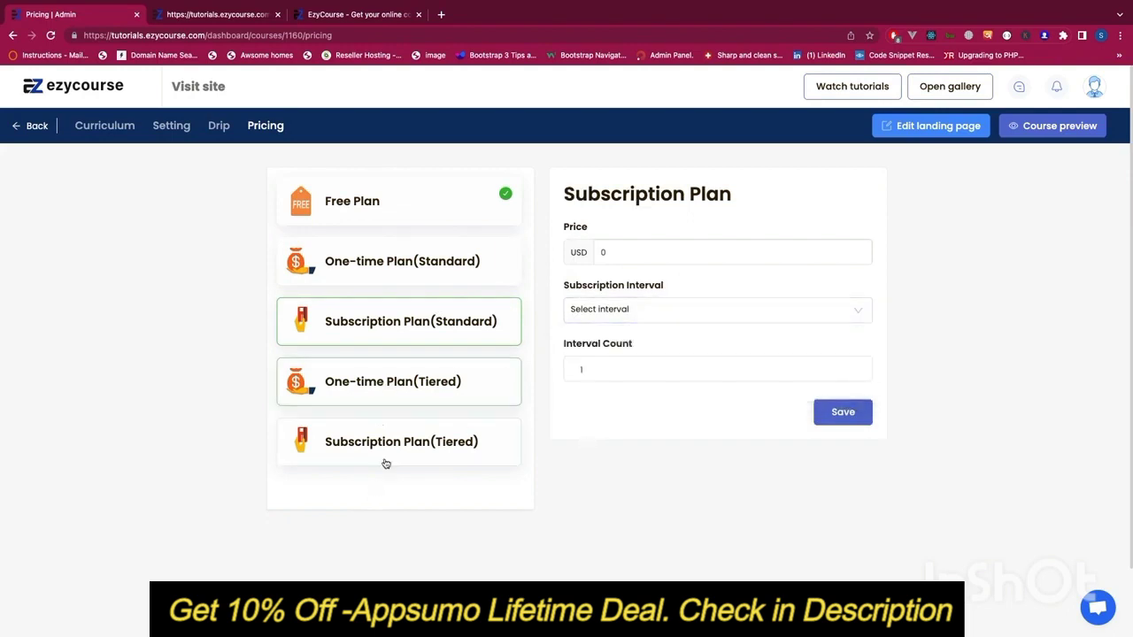
Try a tiered one-time plan with the first unit at 100 USD and a second tier up to unit 5 at 90 USD.
click(386, 388)
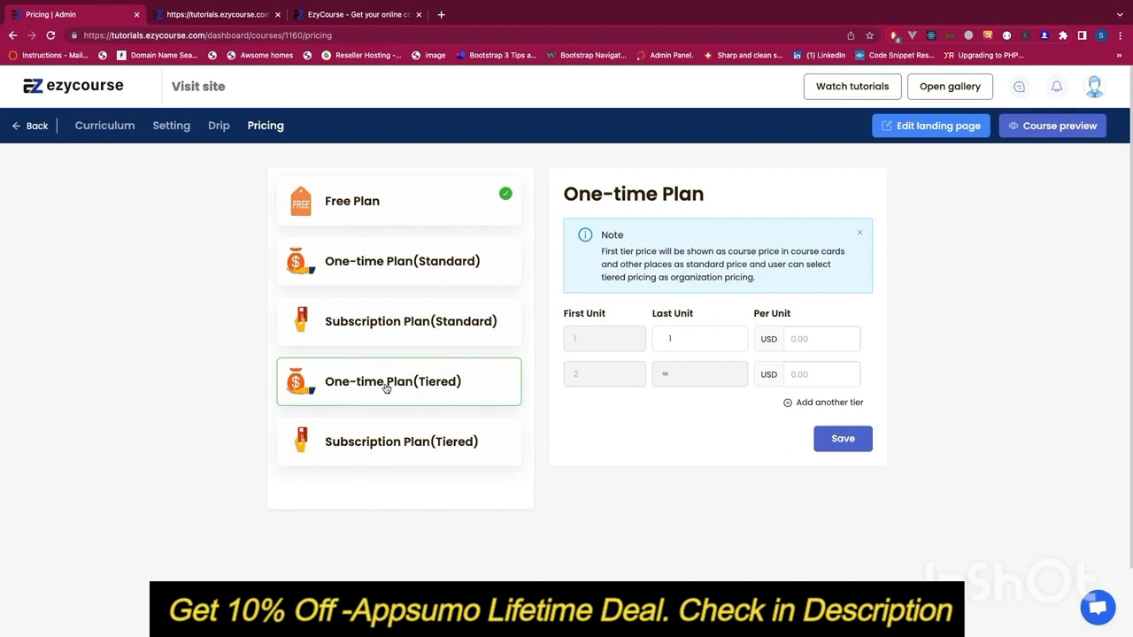
click(820, 341)
text(100)
click(790, 402)
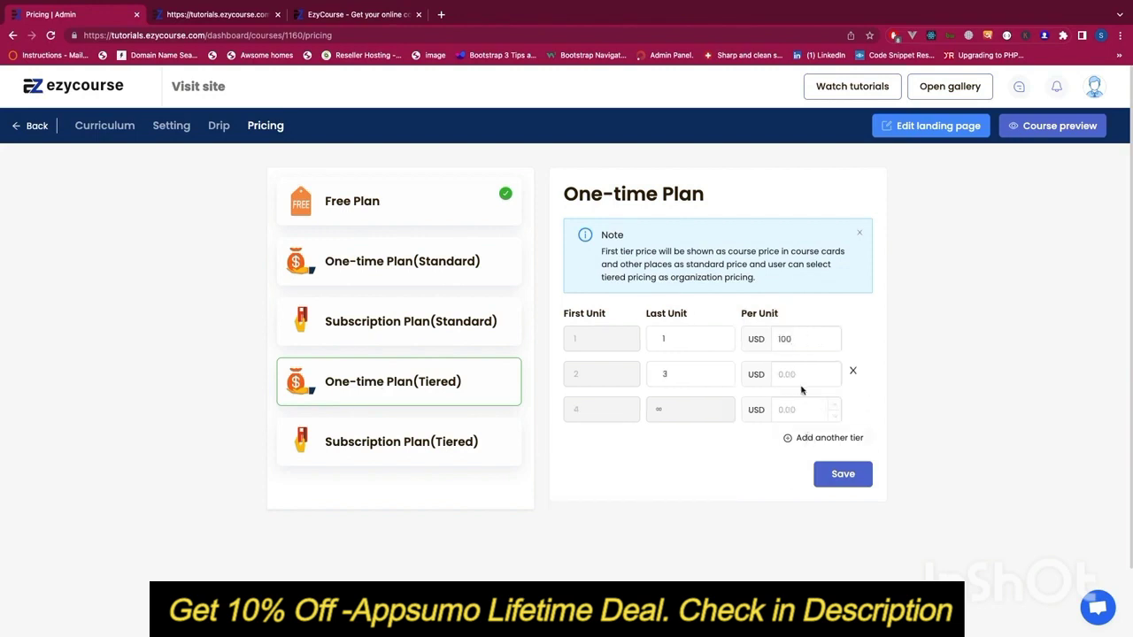
click(685, 379)
key(BackSpace)
text(5)
click(805, 375)
text(90)
Try adding a third tier up to unit 10 to the one-time plan, and enter the remaining per-unit prices.
click(799, 434)
click(684, 408)
text(7)
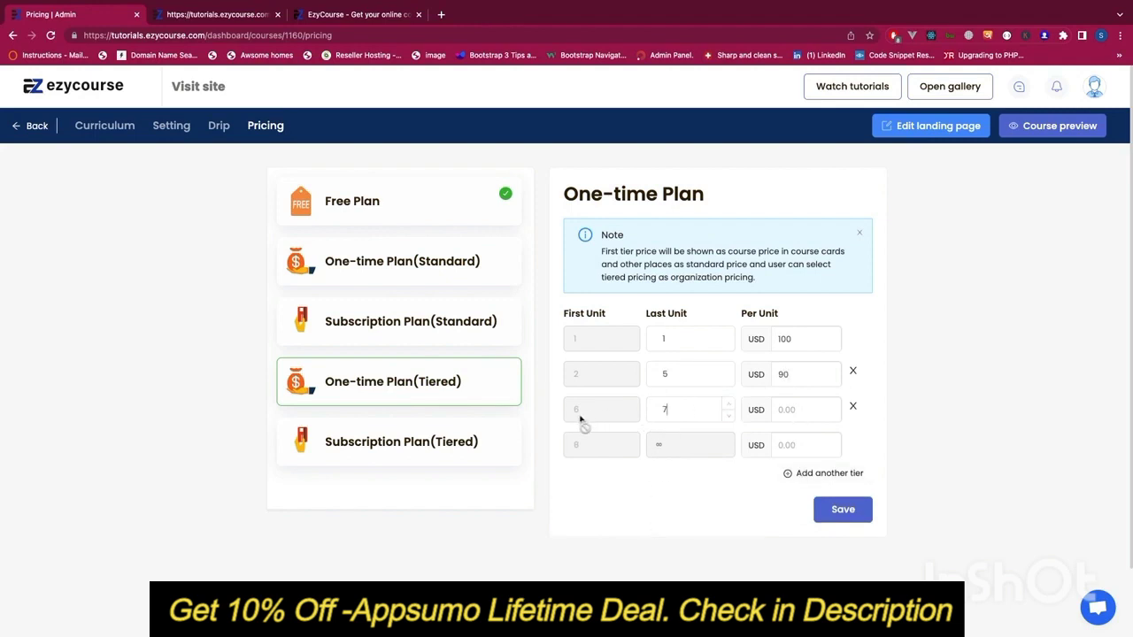
click(677, 411)
key(BackSpace)
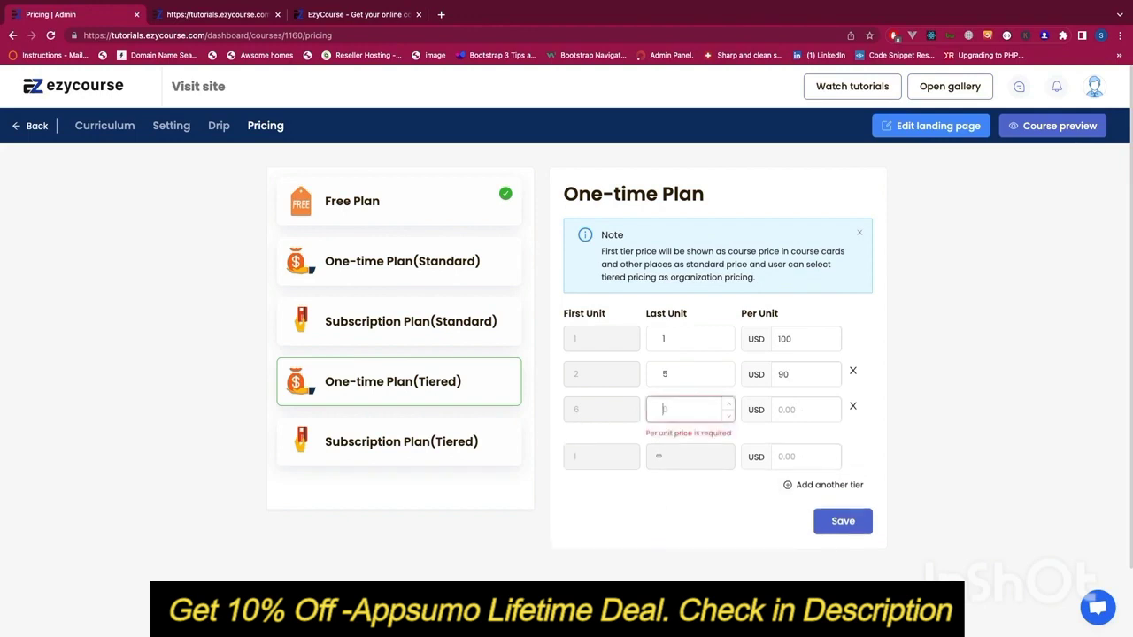
text(10)
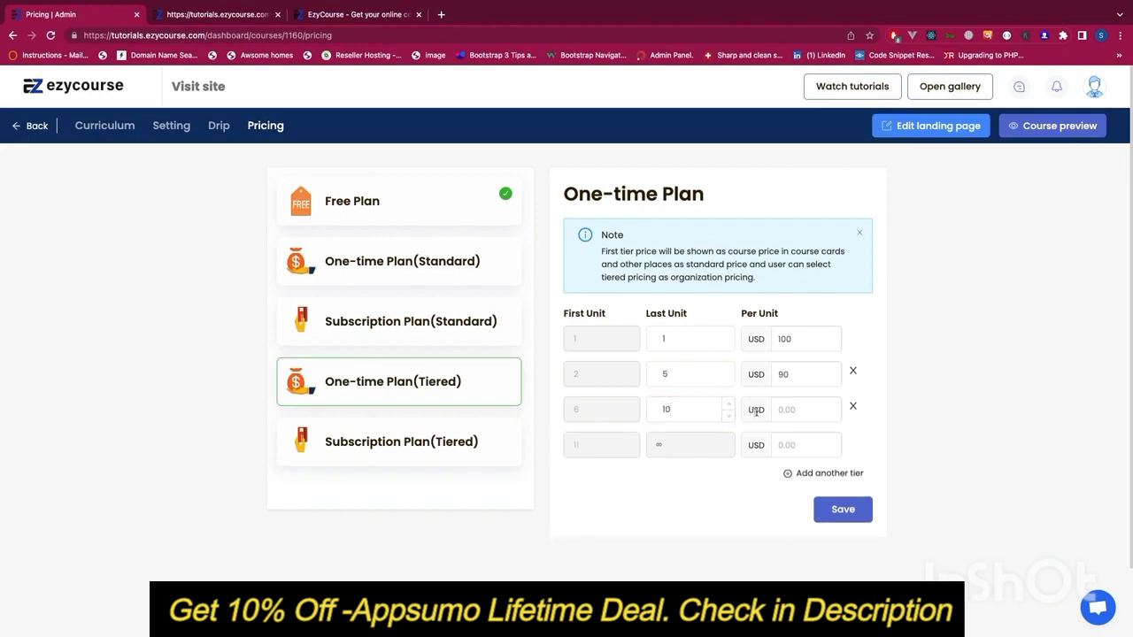
click(782, 419)
text(8)
text(50)
Examine the tier, interval and interval count options of the tiered subscription plan.
drag(802, 343, 662, 352)
click(415, 447)
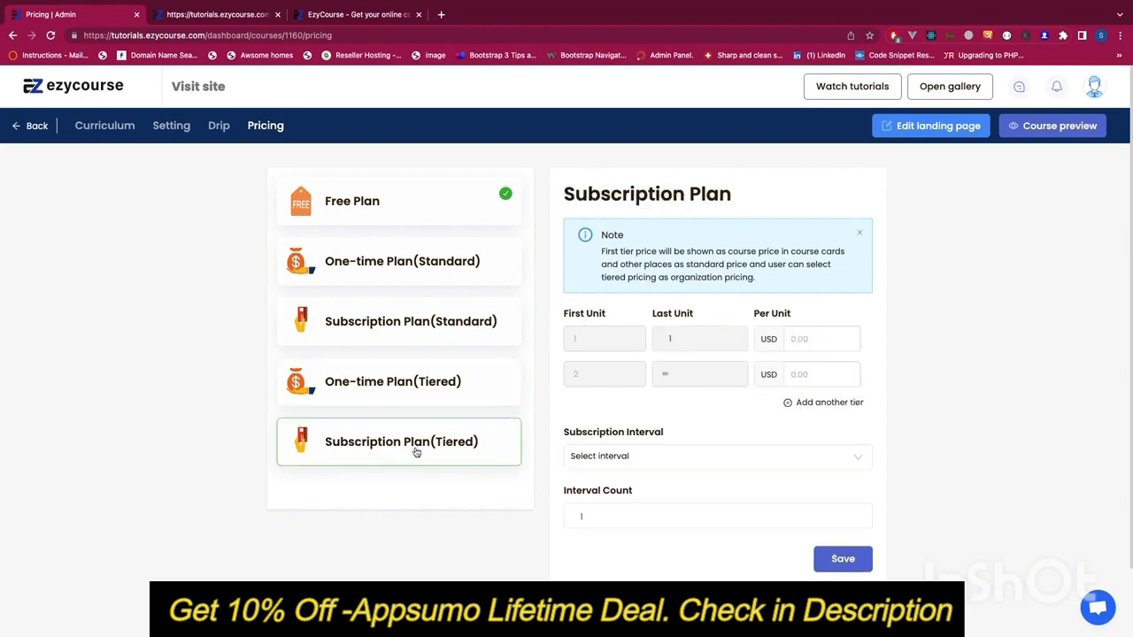
Review the tiered subscription plan's note, per-unit pricing and subscription intervals, and re-enter 1 as the interval count.
drag(592, 241, 864, 520)
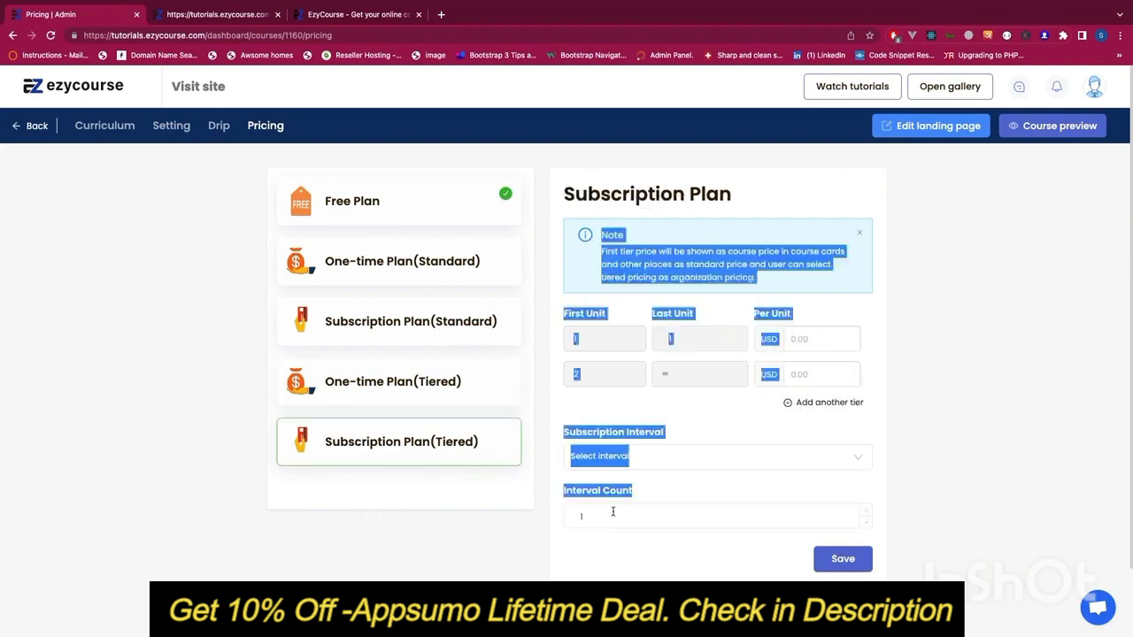
click(689, 415)
drag(576, 193, 708, 196)
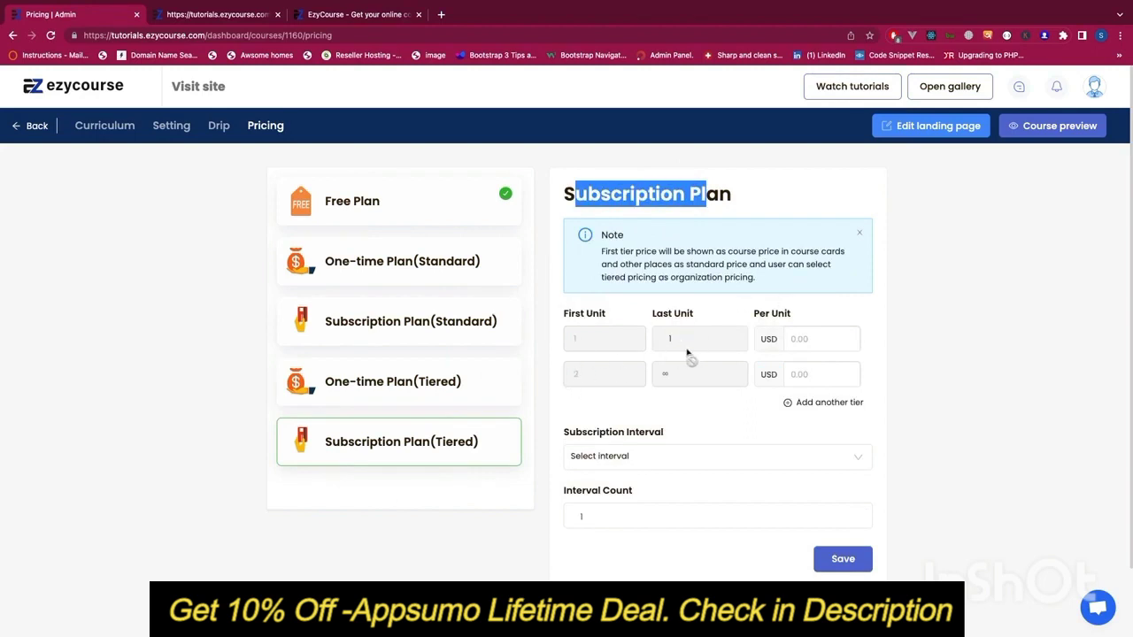
click(636, 455)
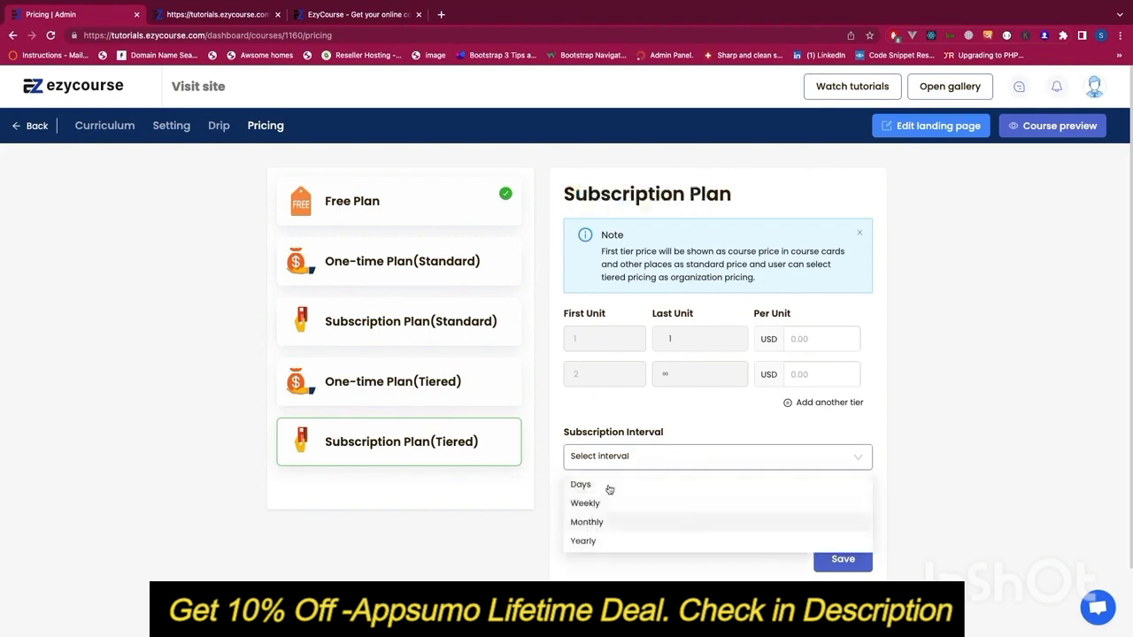
click(590, 571)
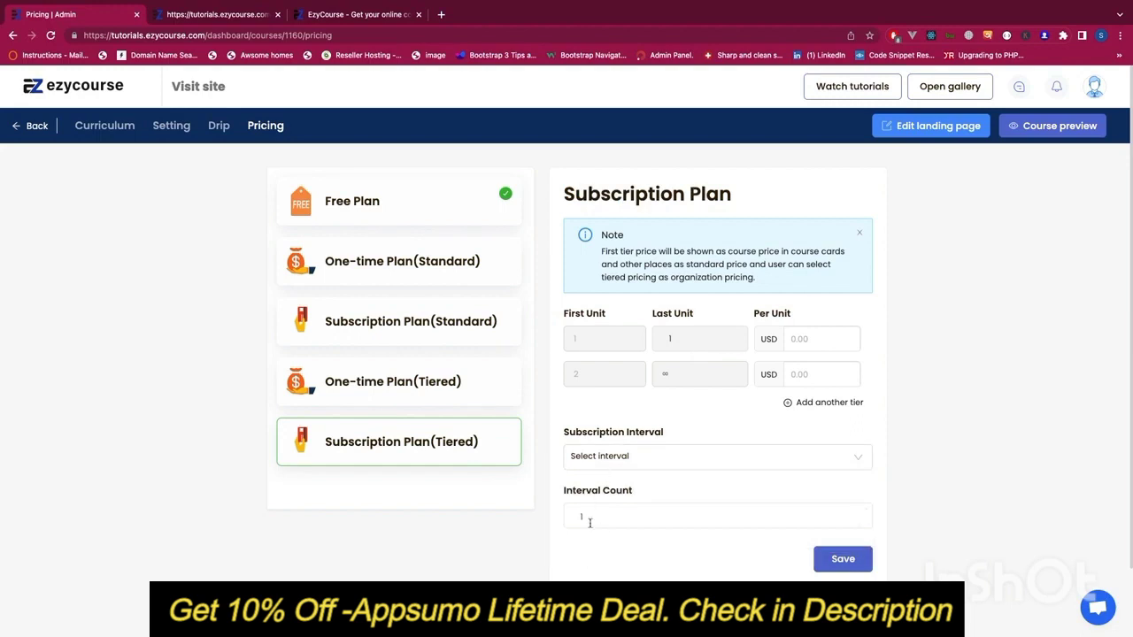
click(590, 522)
key(BackSpace)
text(1)
Choose the Free Plan as the course's pricing and save it.
click(383, 206)
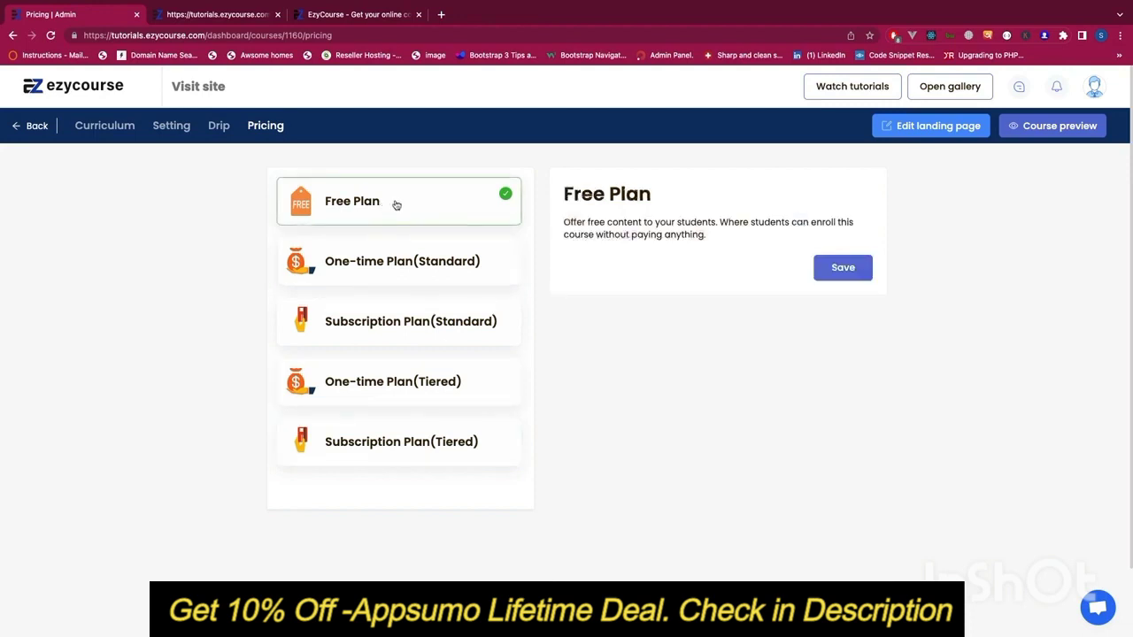
click(841, 269)
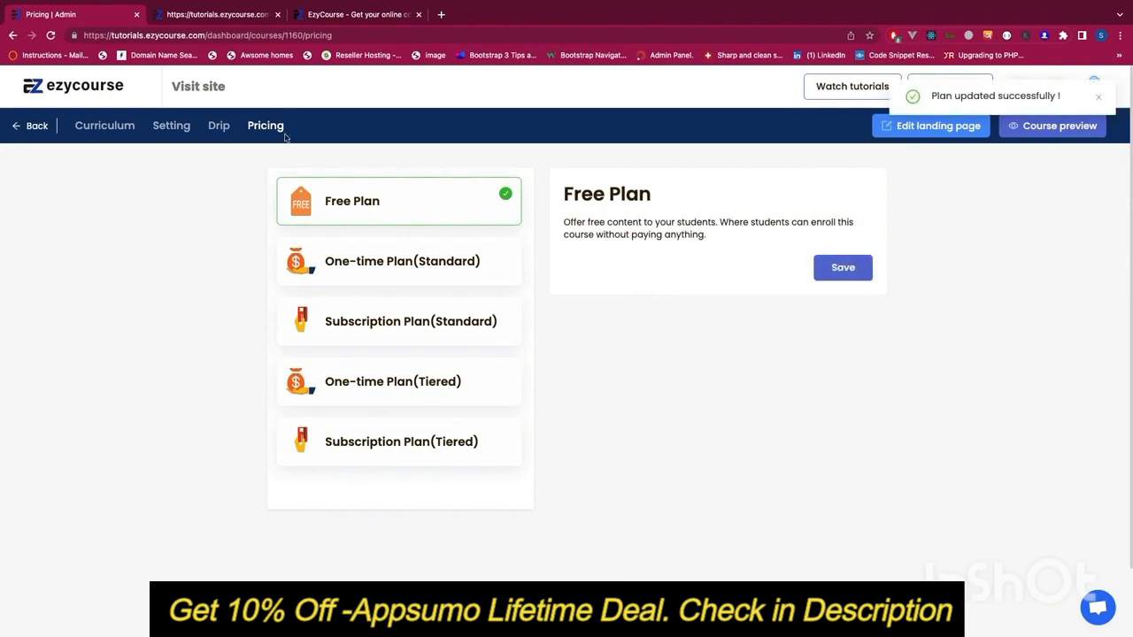
Visit the public site and find My Awesome Course in the all products course listing.
click(193, 91)
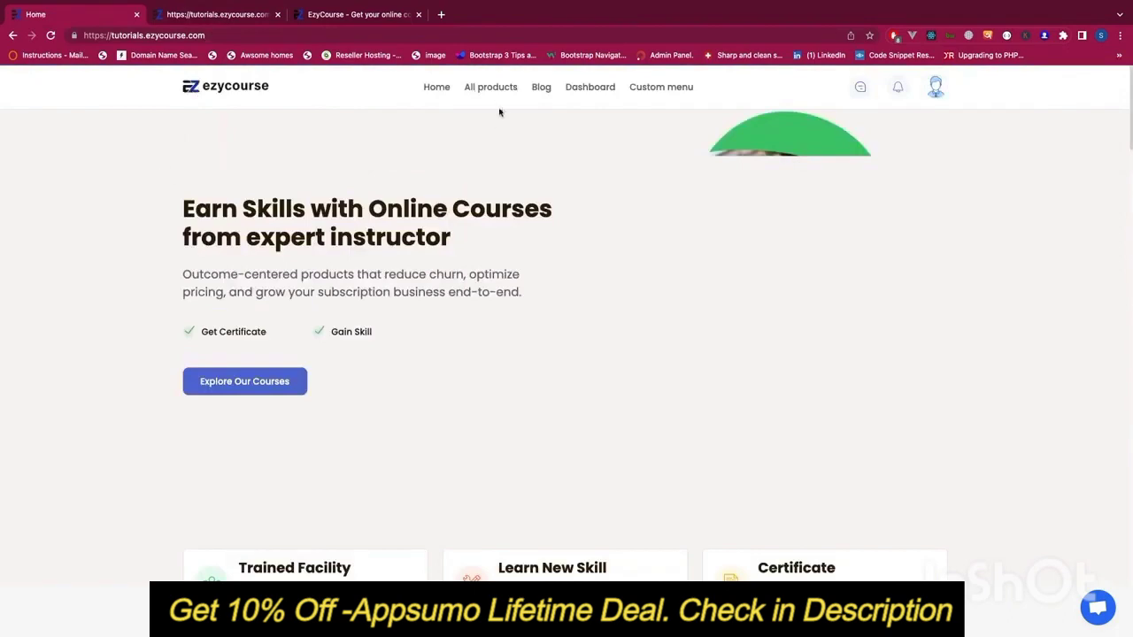
click(488, 89)
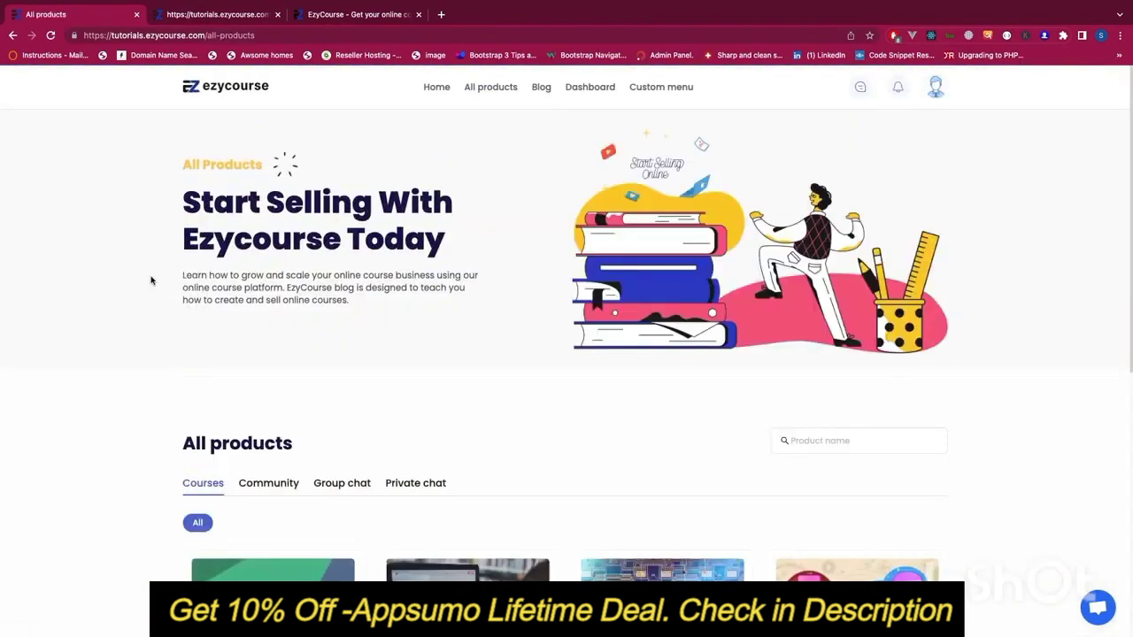
scroll(150, 280, down, 3)
scroll(150, 281, down, 3)
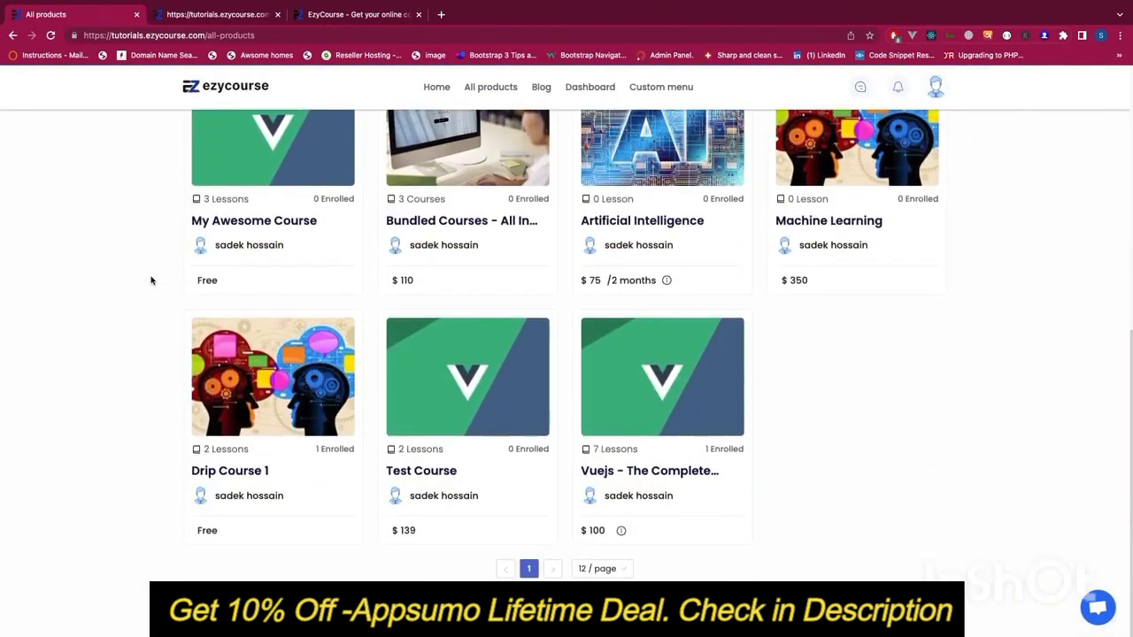
scroll(150, 280, up, 3)
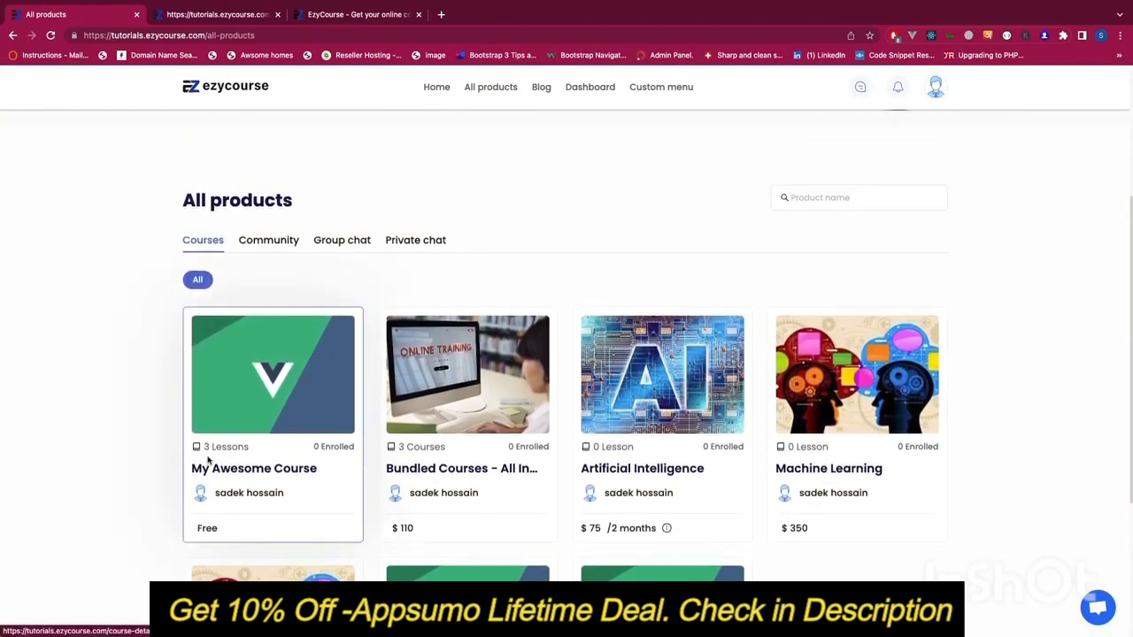
Open the My Awesome Course page, expand chapter 1 to view its lessons, and proceed to the enrollment checkout.
click(245, 477)
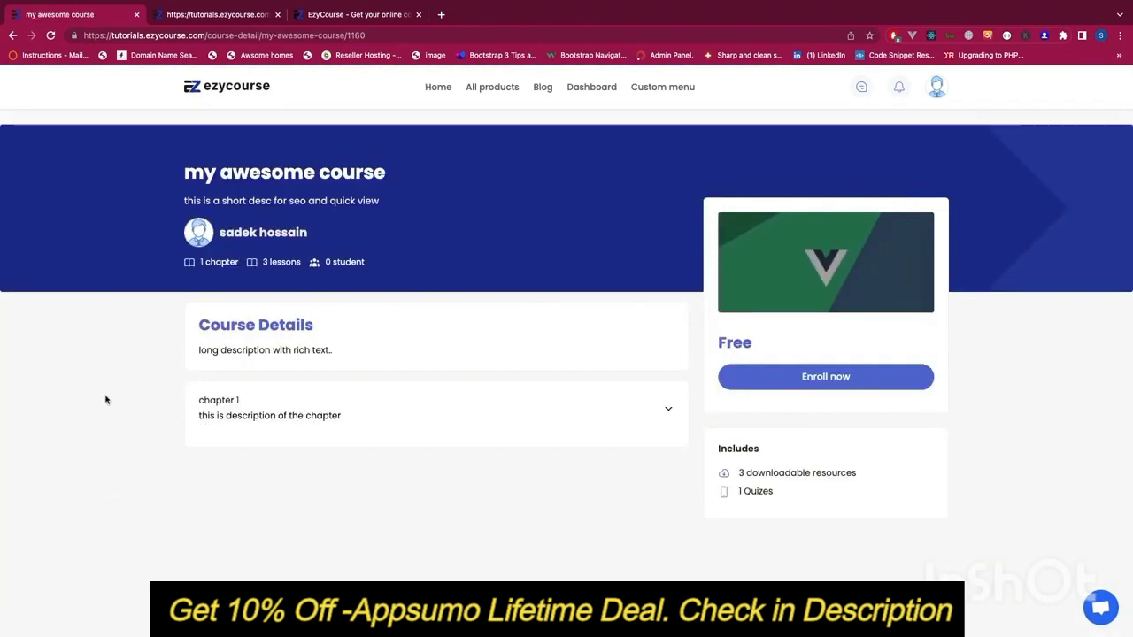
click(520, 416)
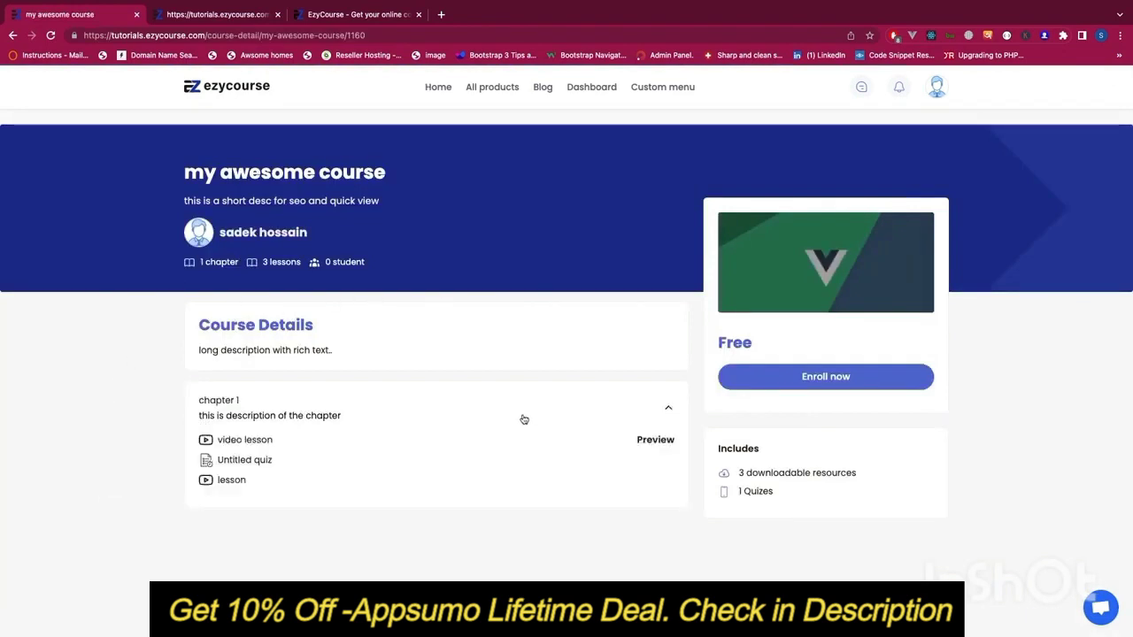
click(757, 367)
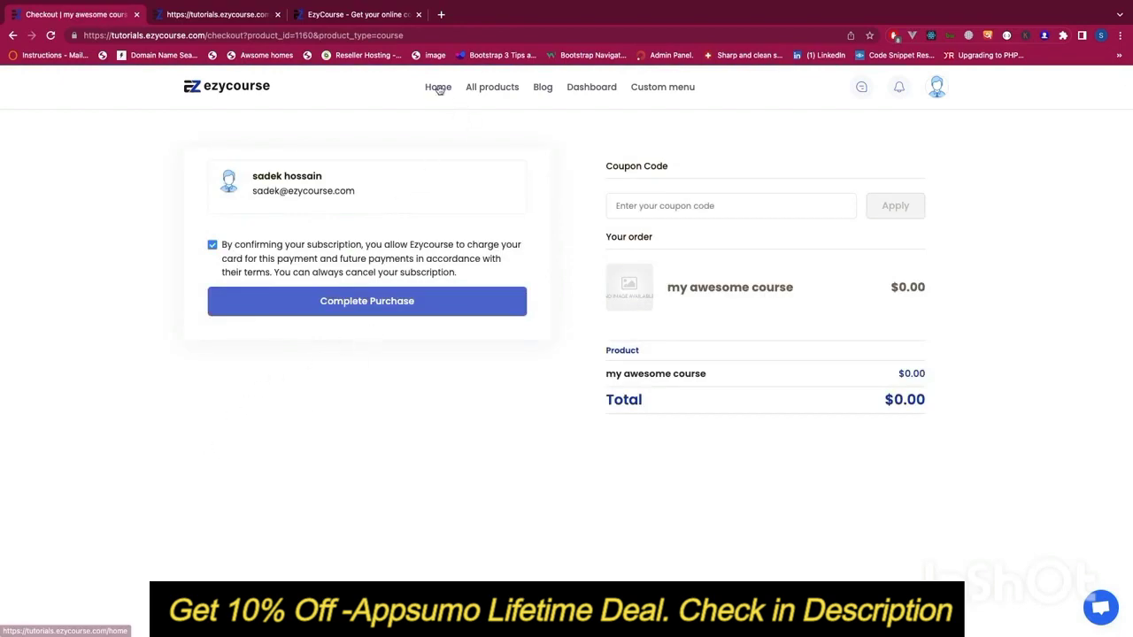
Leave the checkout for the all products page, review its banner and course cards, and go to the site's home page.
click(503, 88)
scroll(247, 354, down, 5)
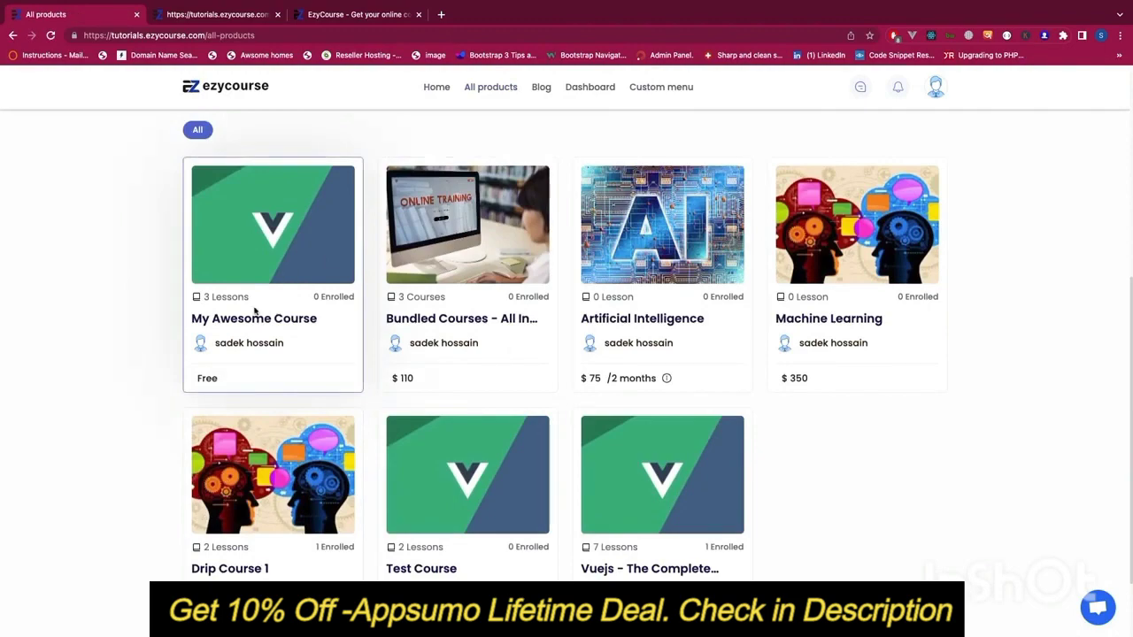
scroll(398, 266, up, 5)
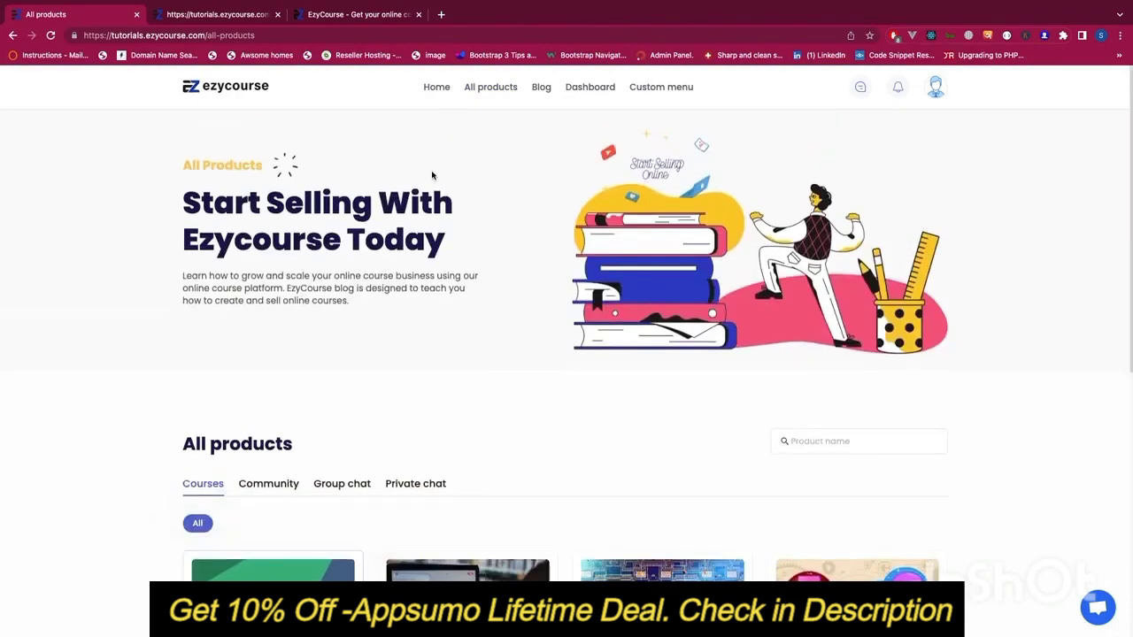
drag(157, 175, 301, 447)
scroll(822, 423, down, 6)
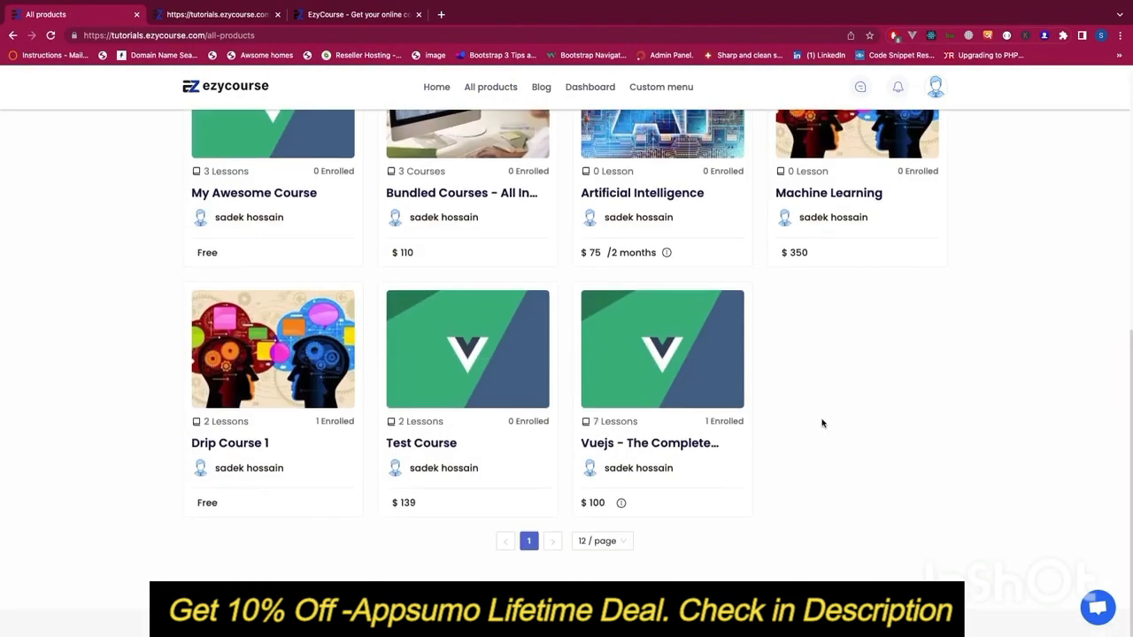
scroll(821, 423, up, 6)
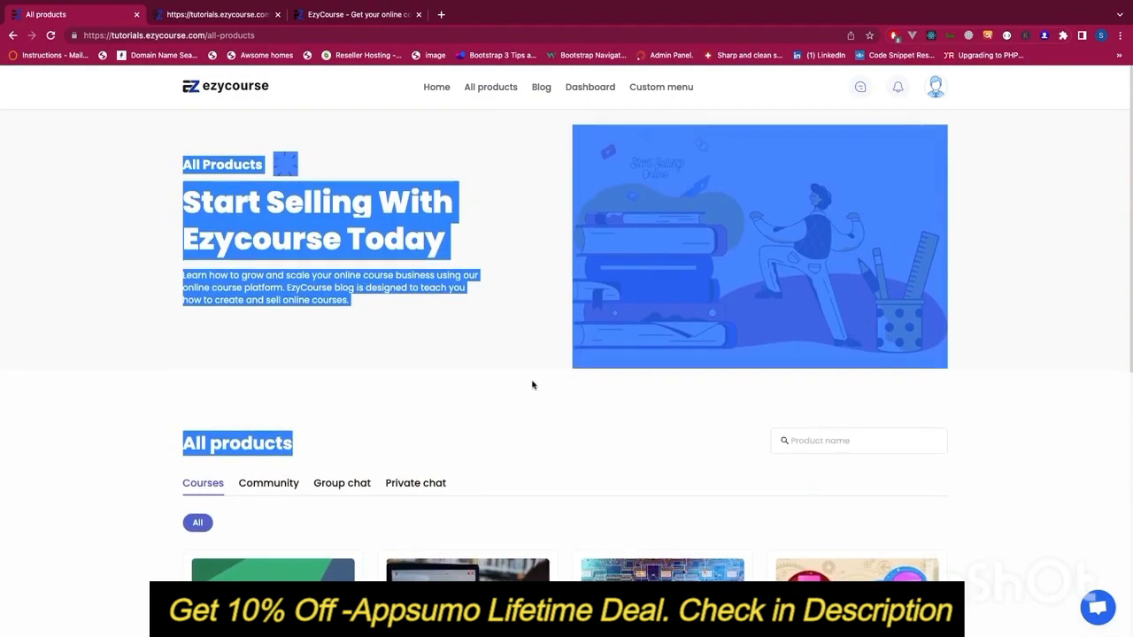
click(242, 92)
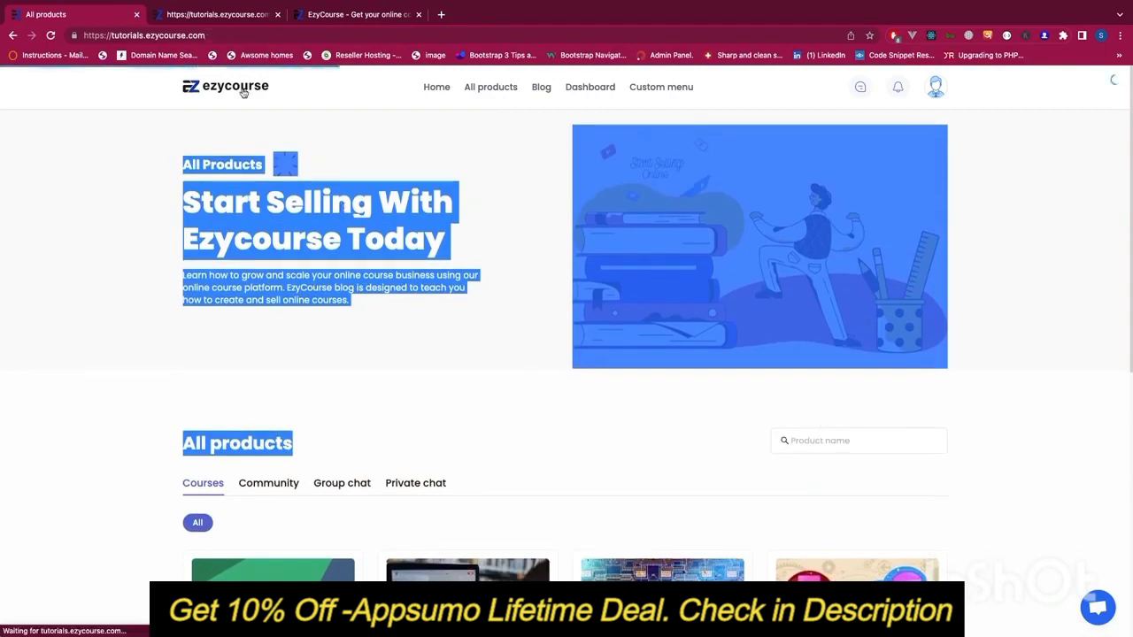